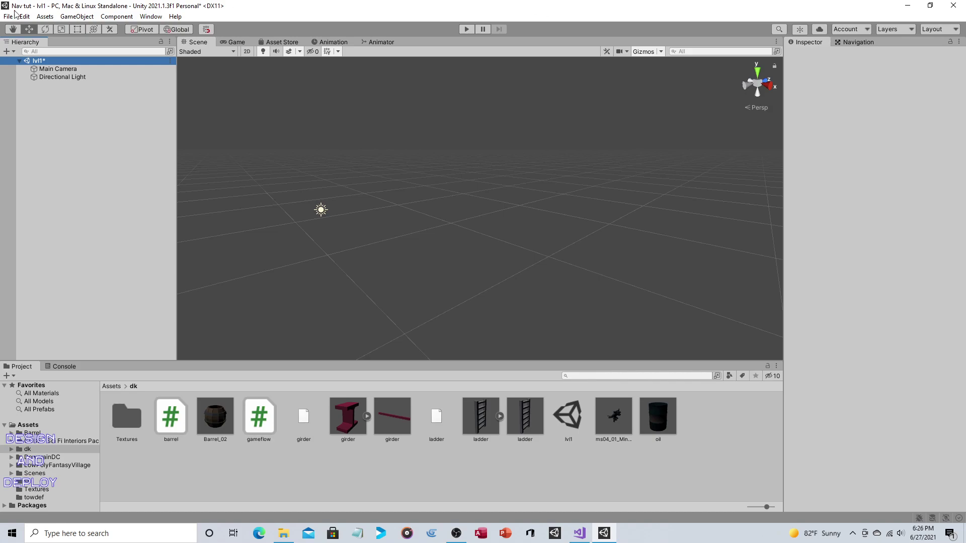
Clear the selection, orbit the empty scene and inspect the Directional Light's settings.
scroll(264, 140, "down", 5)
left_click(264, 140)
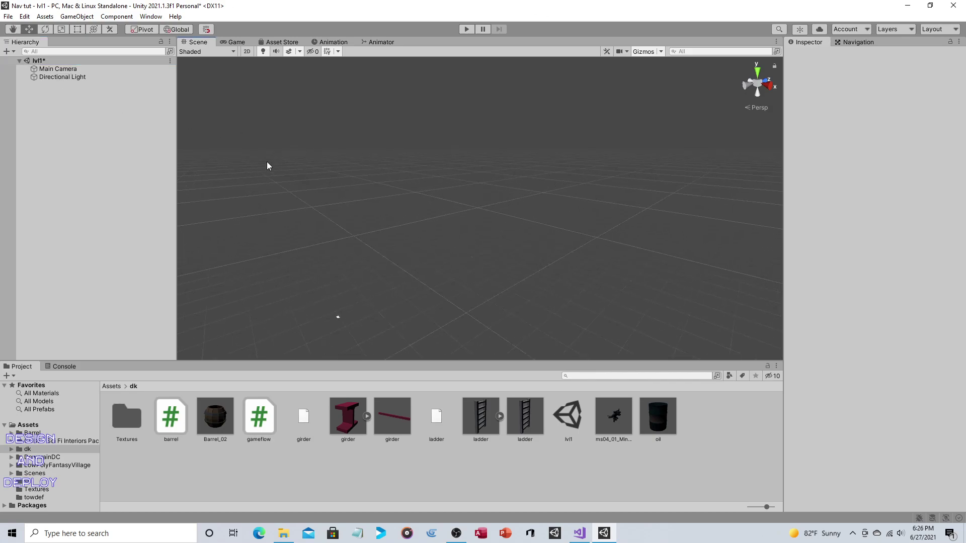
left_click_drag(266, 161, 275, 232, "alt")
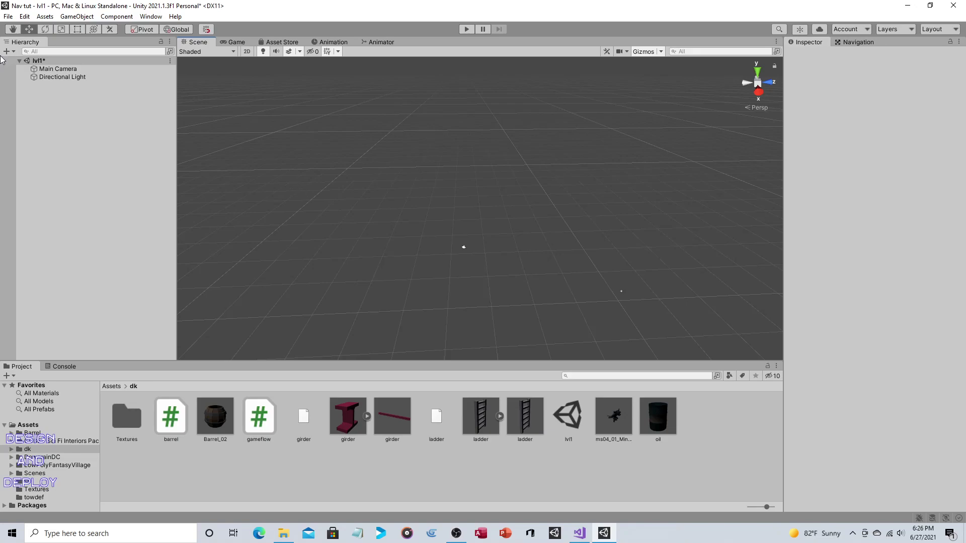
left_click(82, 77)
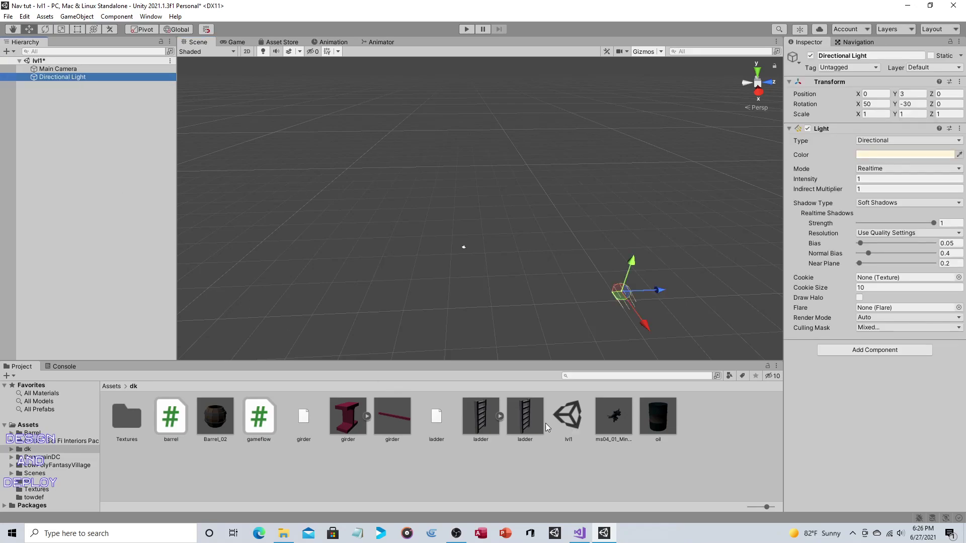
Inspect the oil, Minotaur, ladder, girder and Barrel_02 prefabs, ending on the oil prefab's trigger collider.
left_click(655, 420)
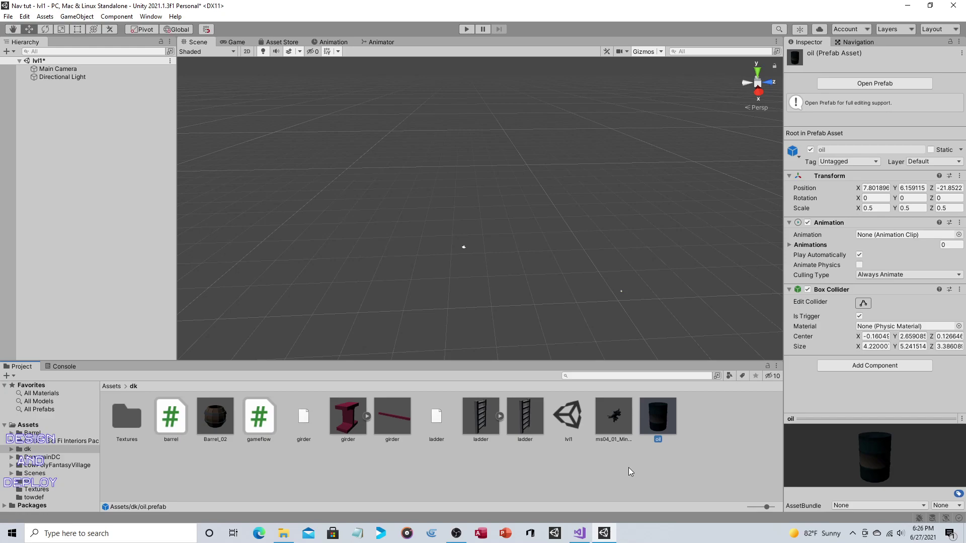
left_click(599, 438)
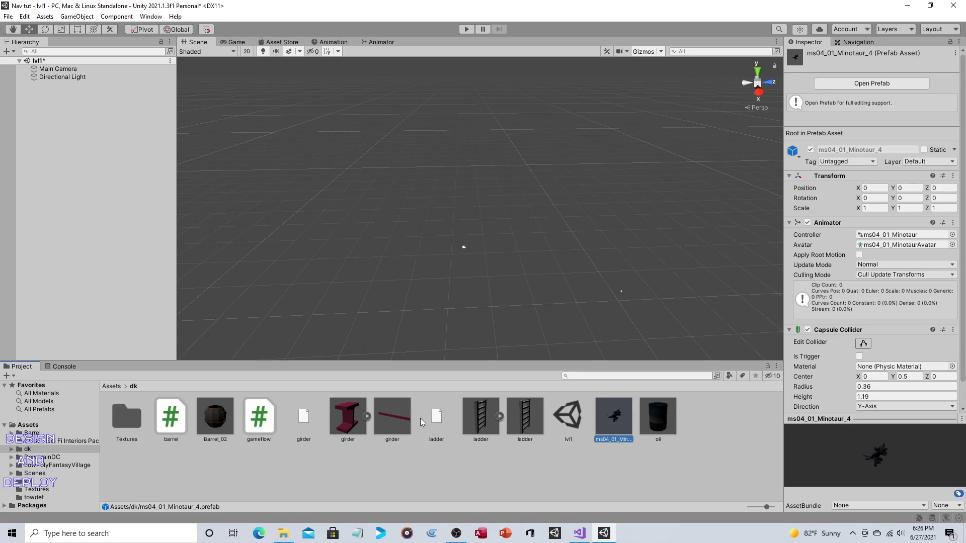
left_click(520, 422)
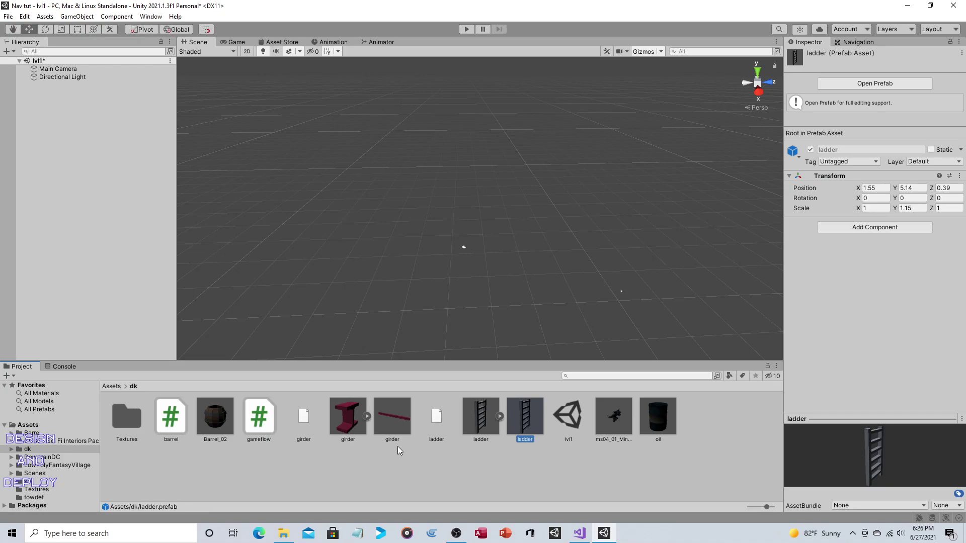
left_click(396, 412)
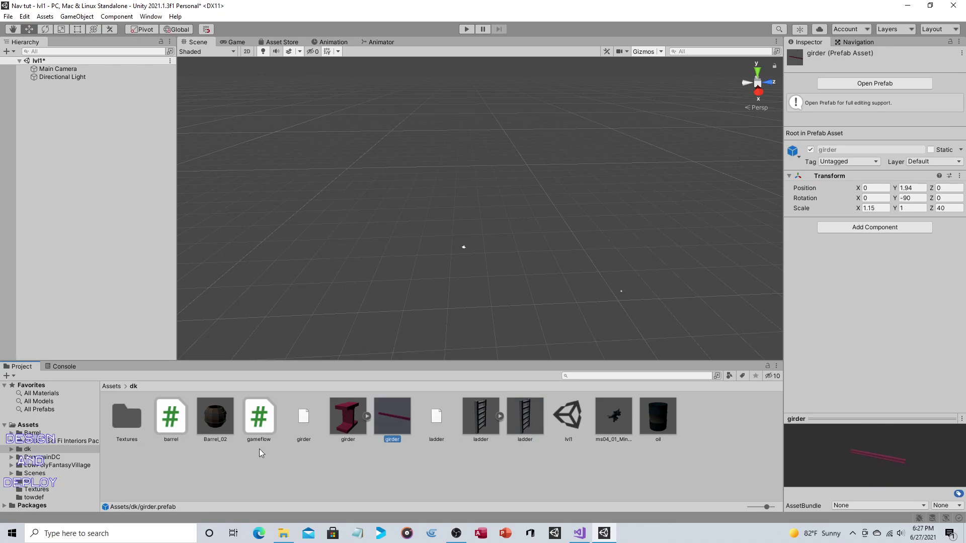
left_click(239, 441)
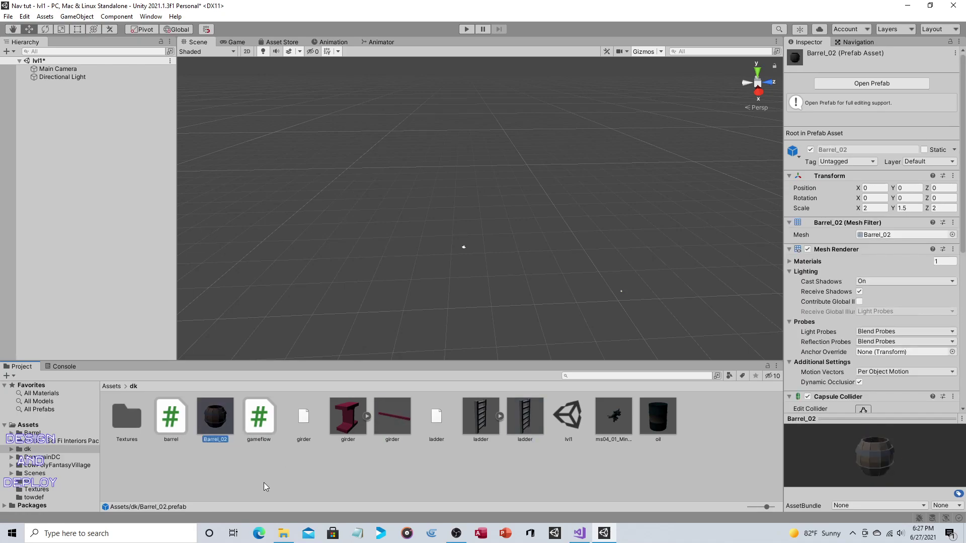
left_click(649, 427)
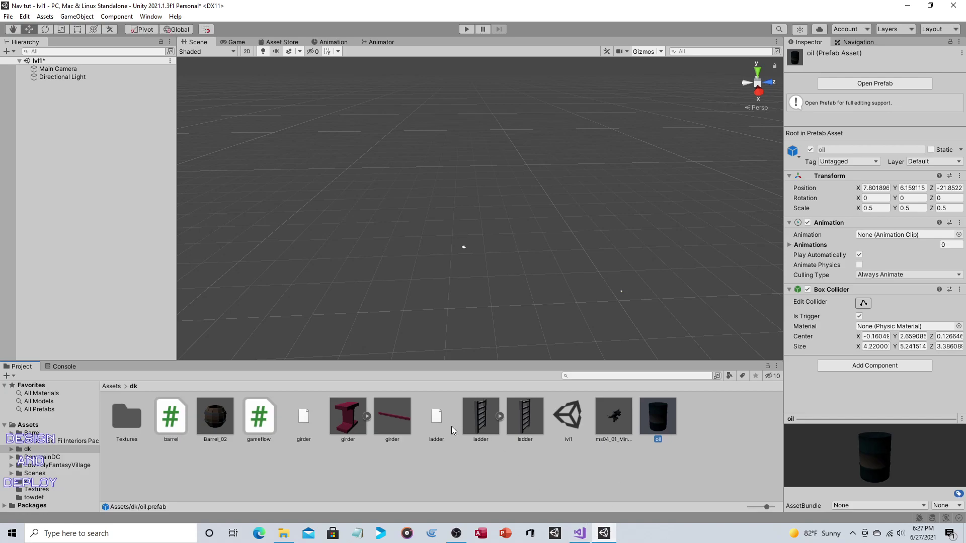
Place a girder prefab in lvl1, tilt it to X rotation 4, and select its default child's Box Collider.
left_click(406, 417)
left_click_drag(397, 418, 99, 204)
left_click_drag(662, 255, 714, 231, "alt")
left_click(875, 112)
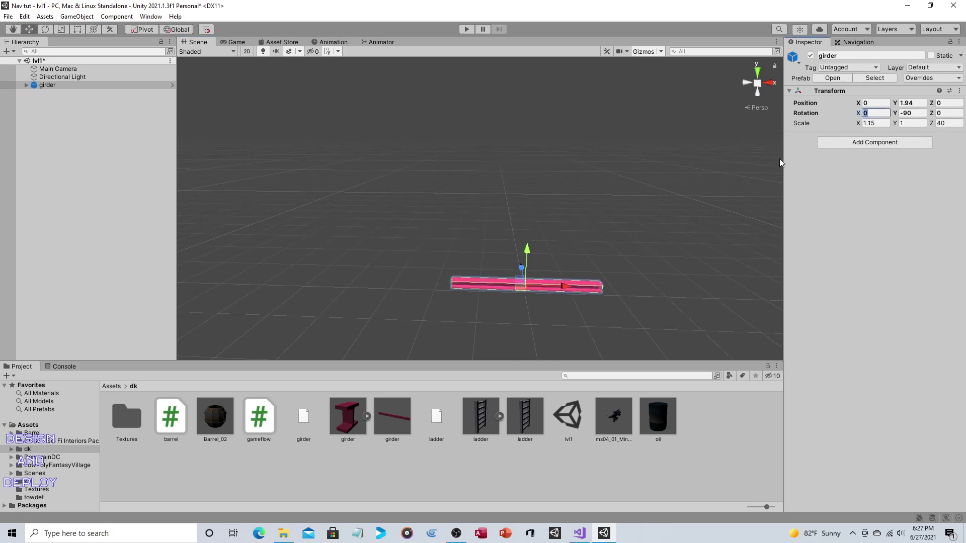
type("4")
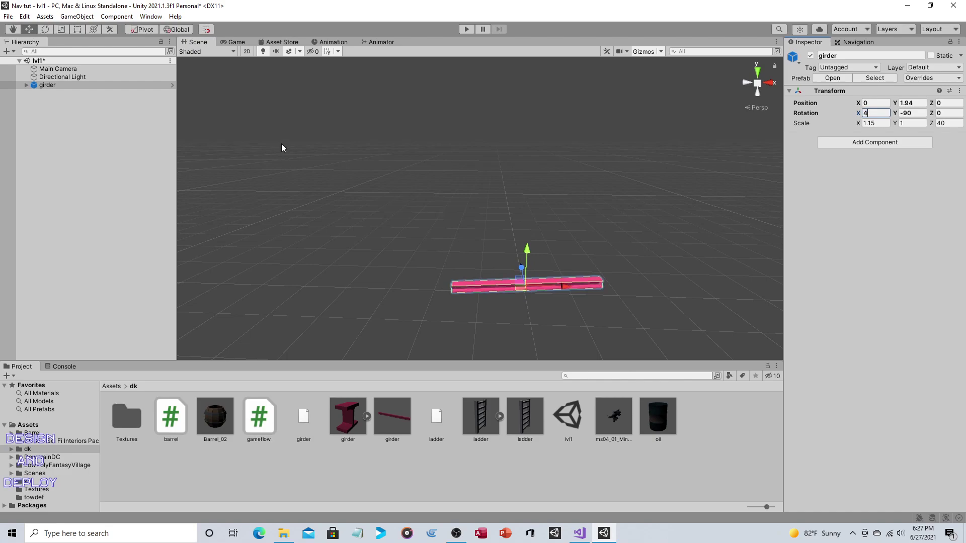
left_click(26, 84)
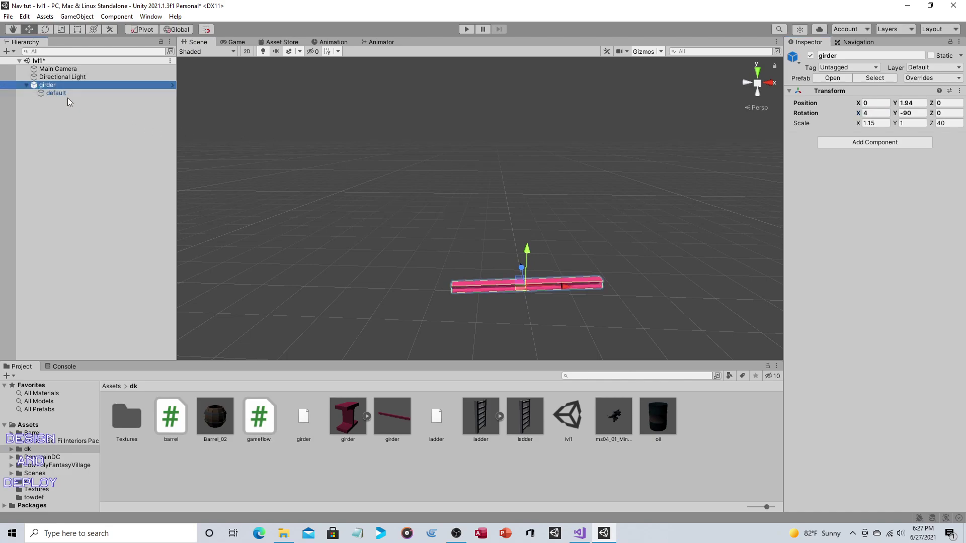
left_click(56, 94)
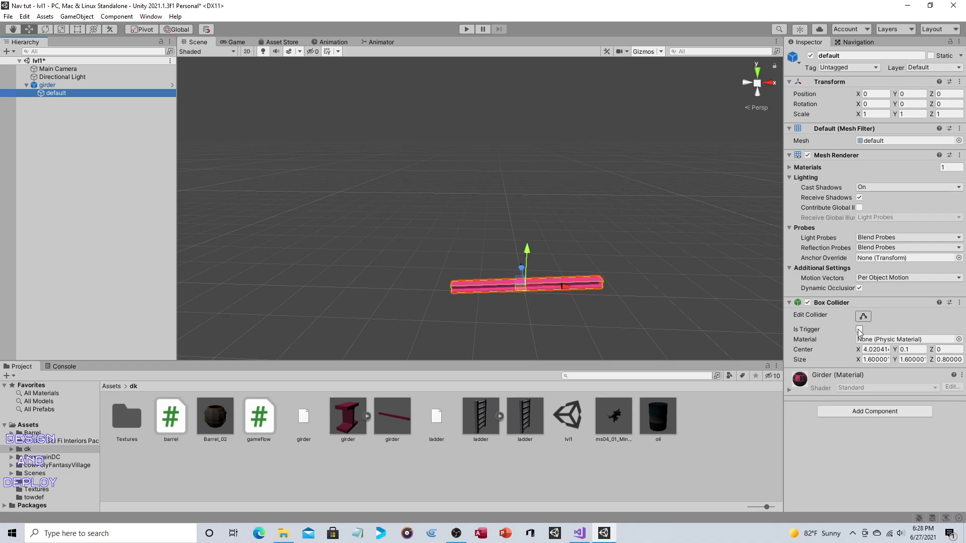
Select the first girder and set its Position Y to 0.
left_click(128, 130)
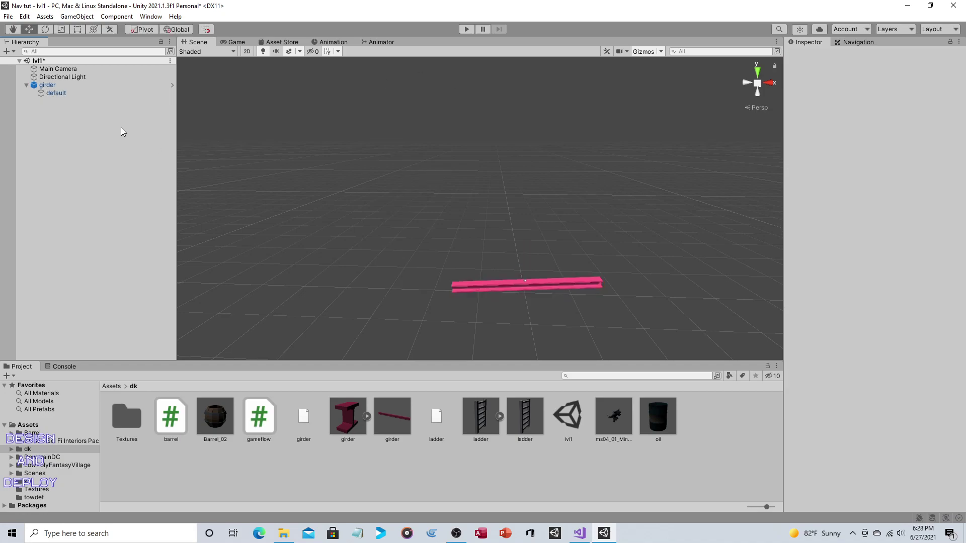
left_click(26, 85)
left_click(71, 86)
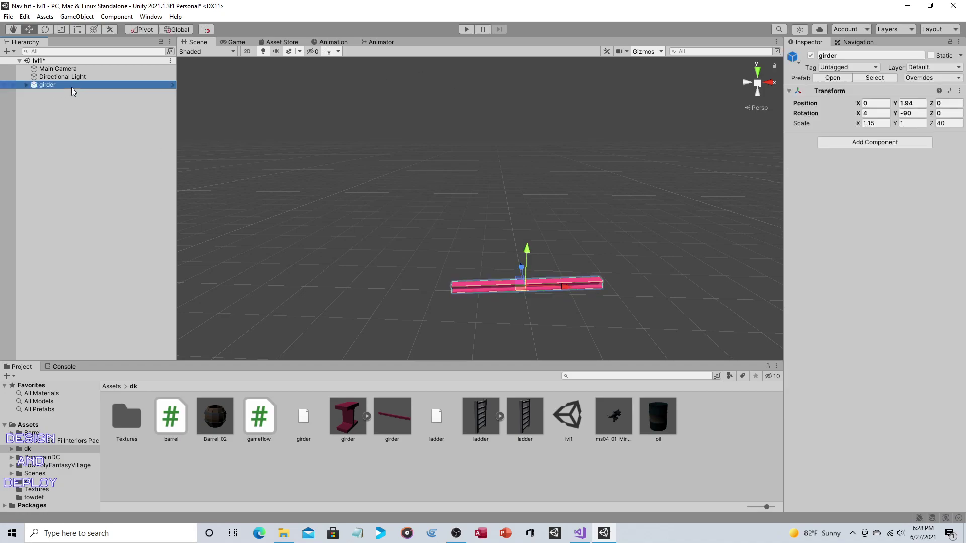
left_click(908, 102)
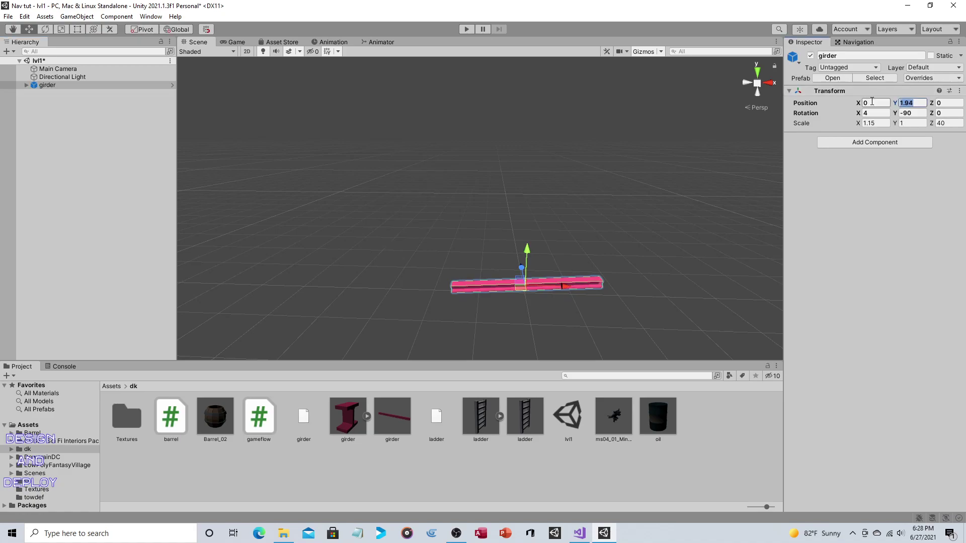
type("0")
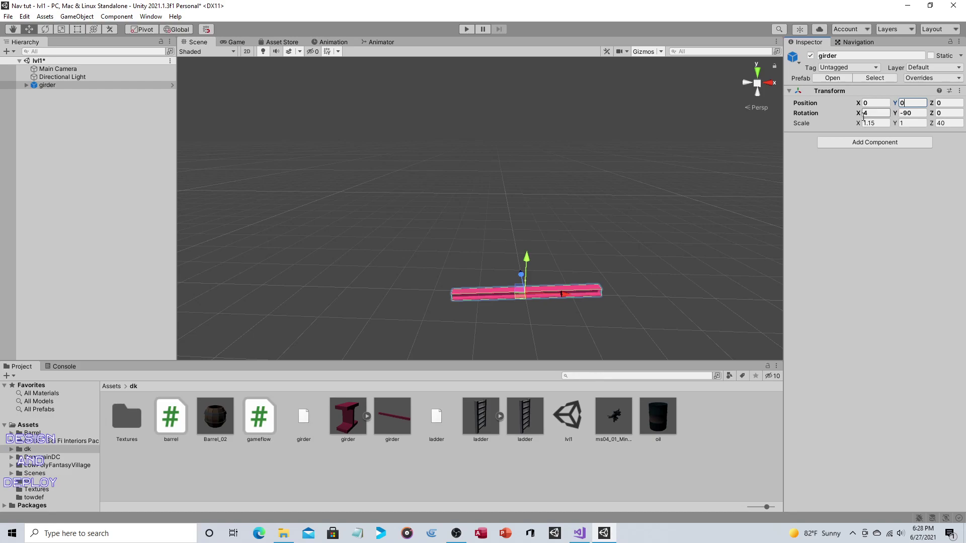
Copy and paste the girder as girder (1), placed at X -4.6, Y 8 with X rotation -4.
right_click(105, 84)
left_click(121, 102)
right_click(109, 104)
left_click(126, 133)
left_click(901, 102)
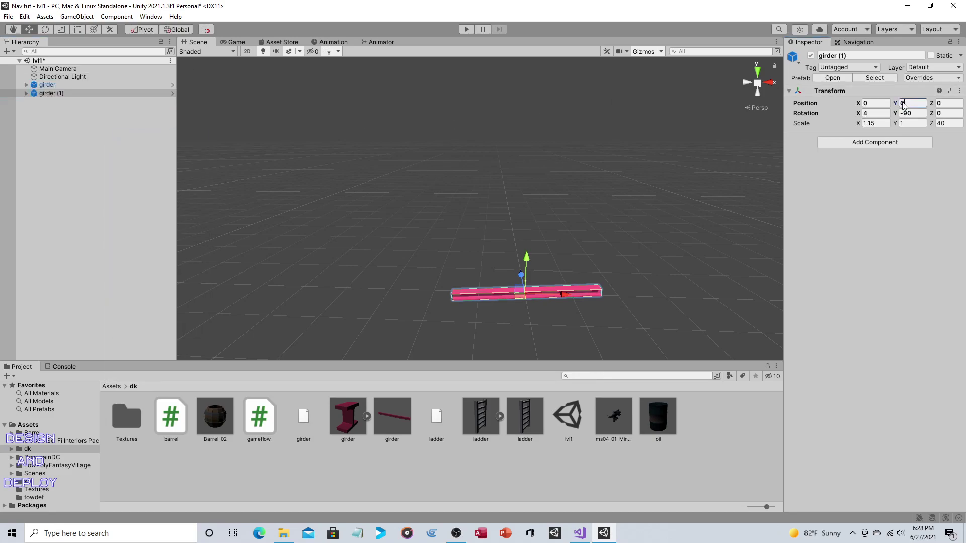
type("8")
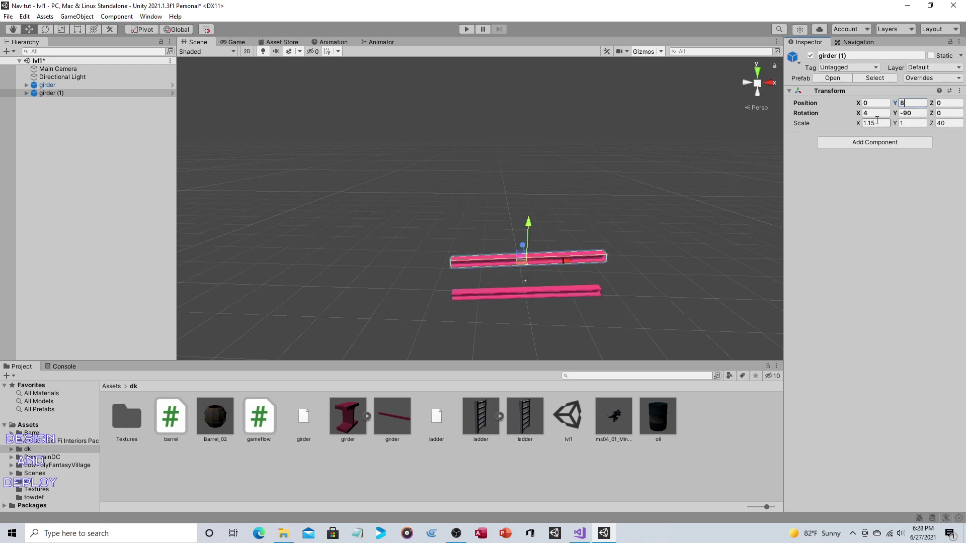
left_click(864, 114)
left_click(866, 113)
type("-")
left_click_drag(569, 256, 542, 257)
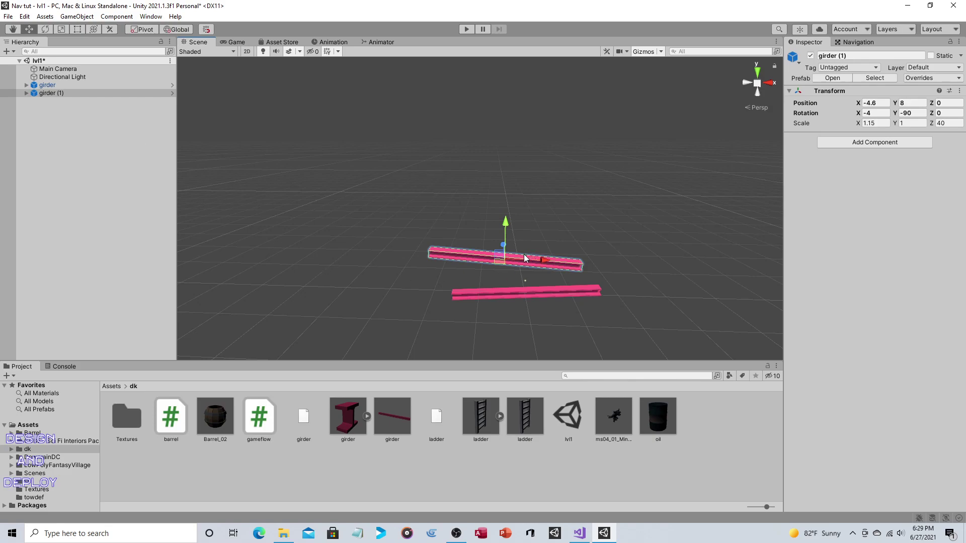
Copy the lower girder and paste it as girder (2), raised to Y 16.
left_click(508, 296)
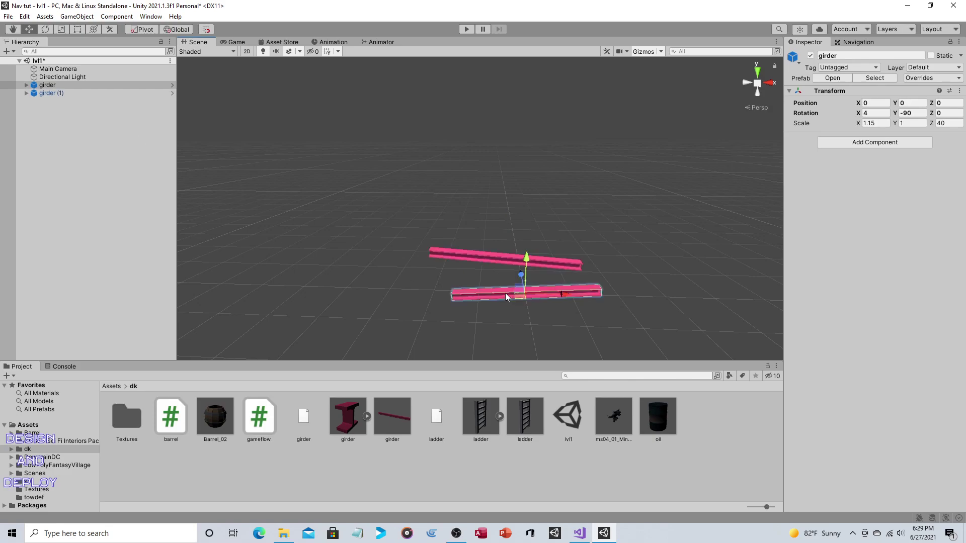
right_click(87, 85)
left_click(115, 101)
right_click(98, 109)
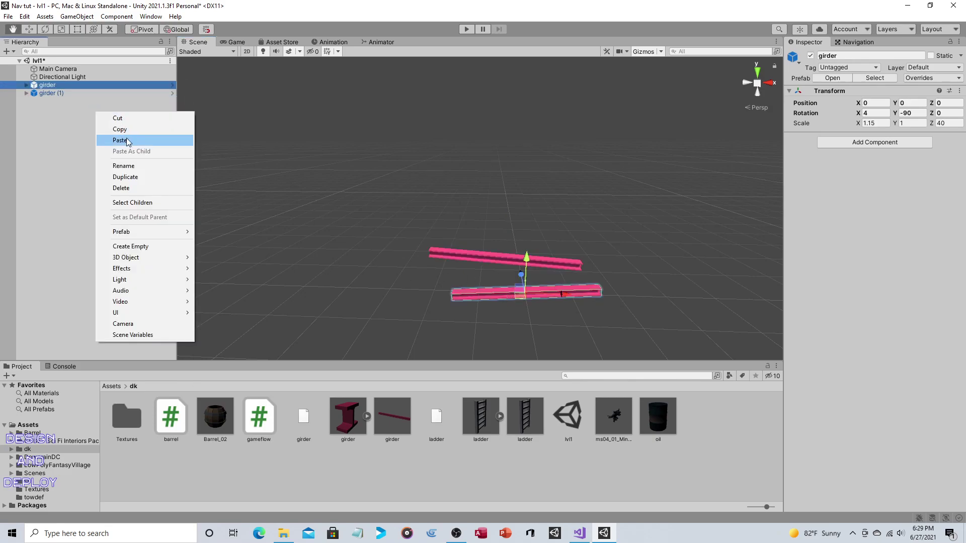
left_click(115, 137)
left_click_drag(528, 259, 530, 185)
left_click(924, 103)
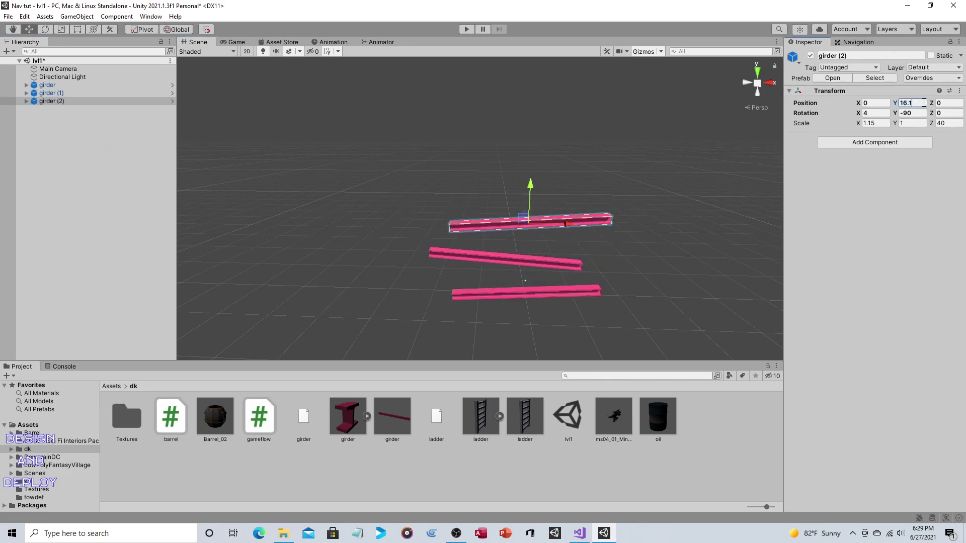
key("BackSpace")
key("BackSpace")
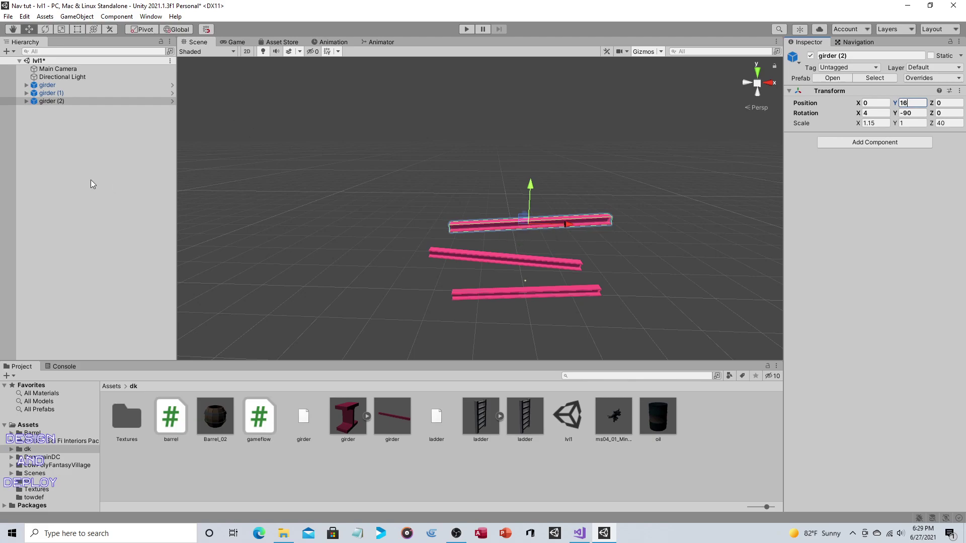
Copy girder (1) as girder (3) at Y 24 on top of the stack, then deselect.
left_click(451, 250)
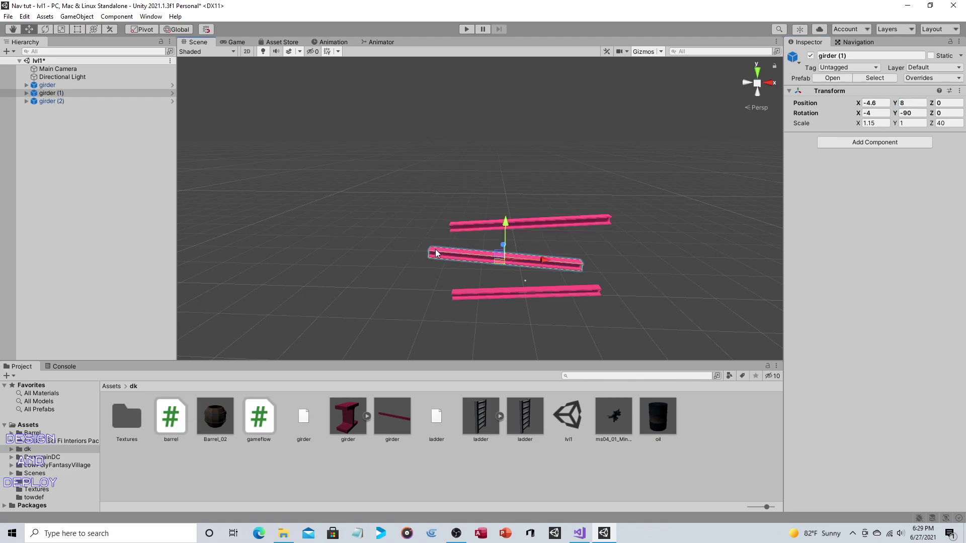
right_click(92, 94)
left_click(116, 112)
right_click(93, 119)
left_click(128, 151)
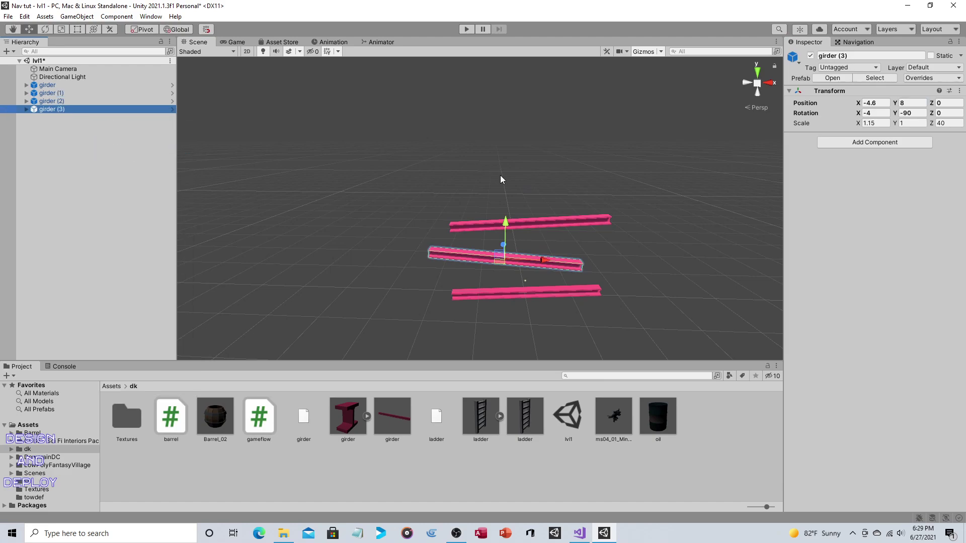
left_click_drag(509, 223, 511, 151)
left_click(911, 103)
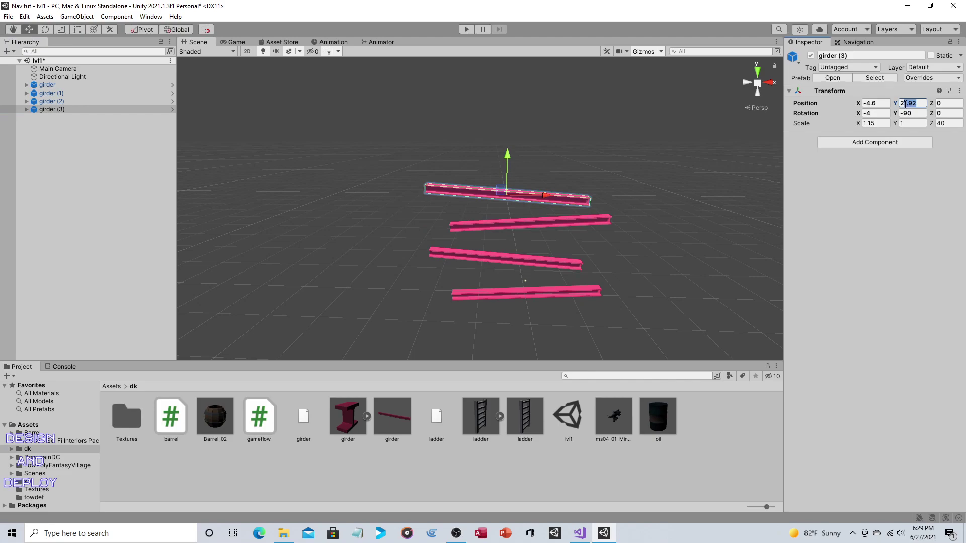
type("24")
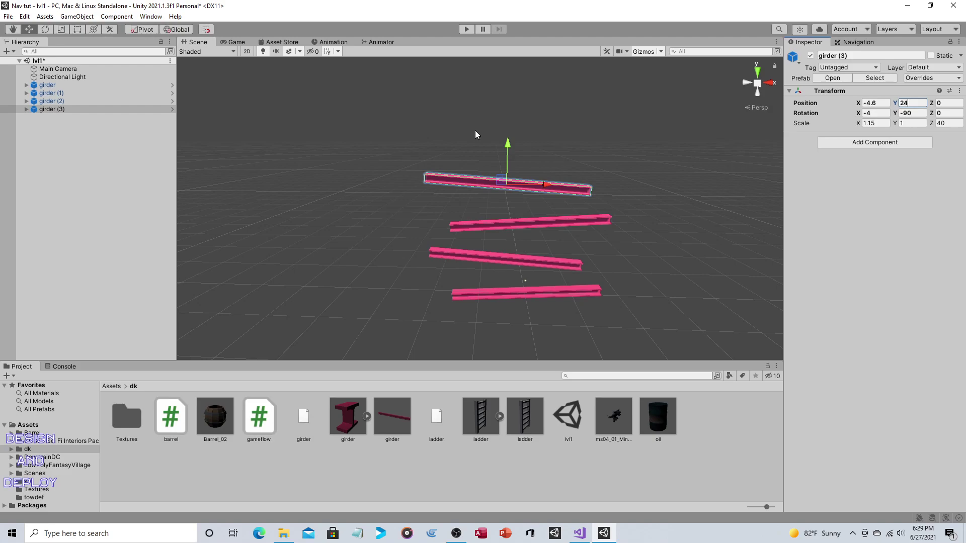
left_click(339, 195)
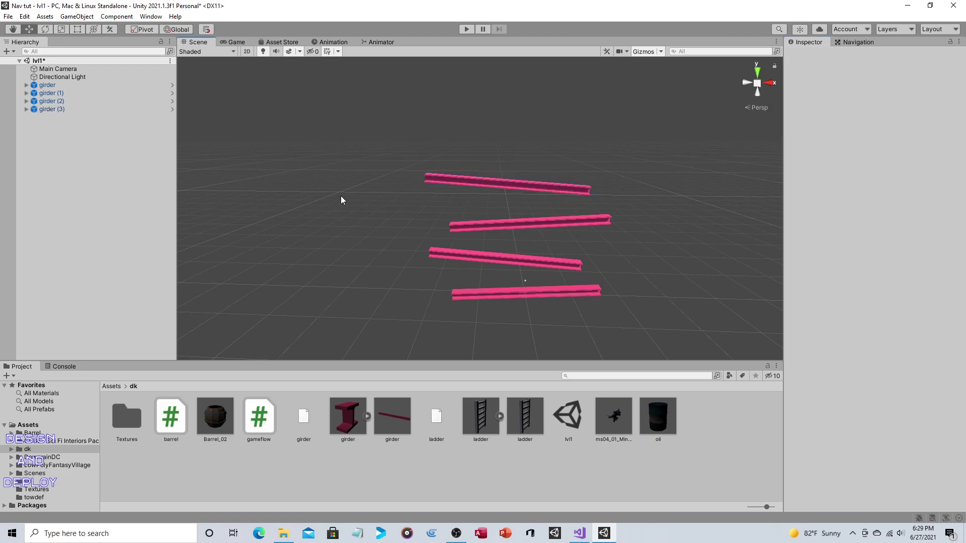
Place a ladder onto the bottom girder and set its Scale Y to 2.
left_click_drag(511, 432, 116, 159)
scroll(565, 204, "up", 3)
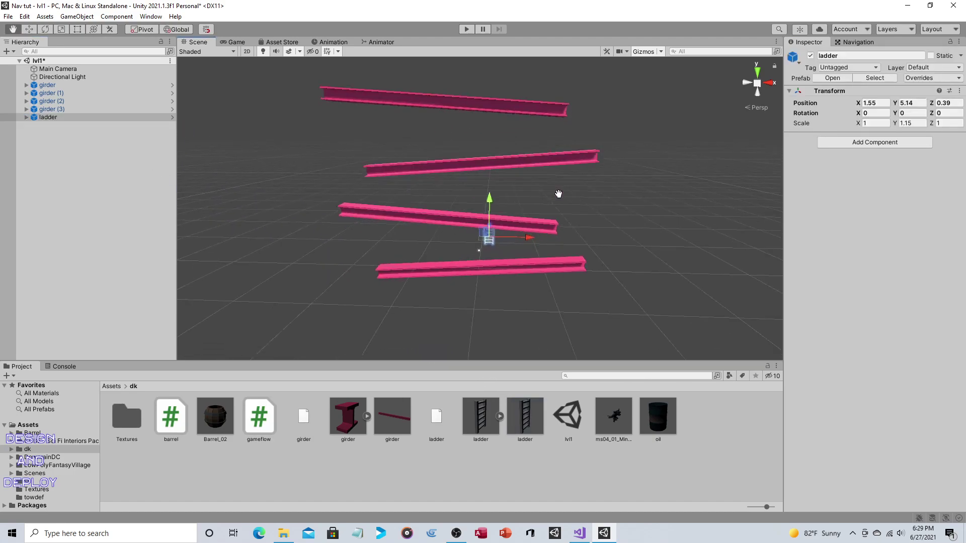
left_click_drag(556, 194, 322, 200, "alt")
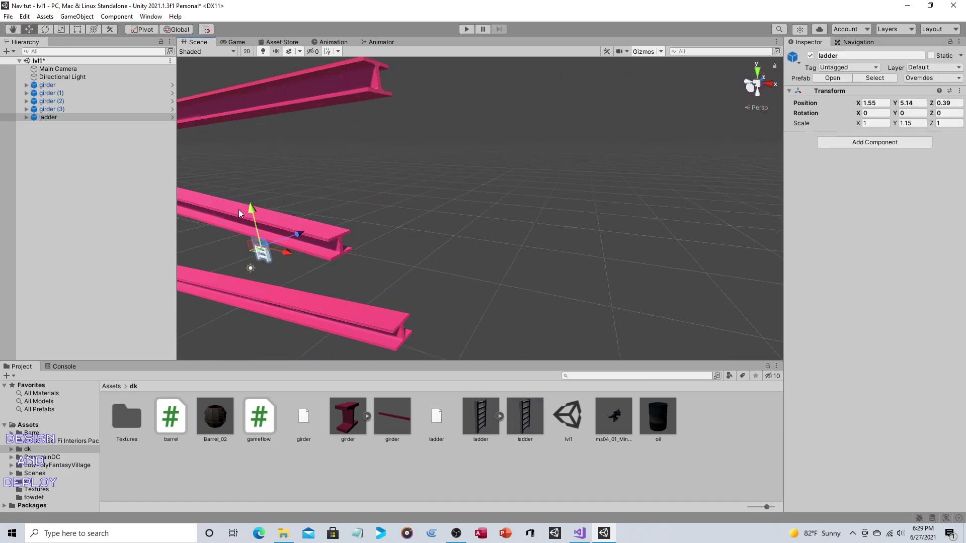
left_click_drag(251, 213, 249, 240)
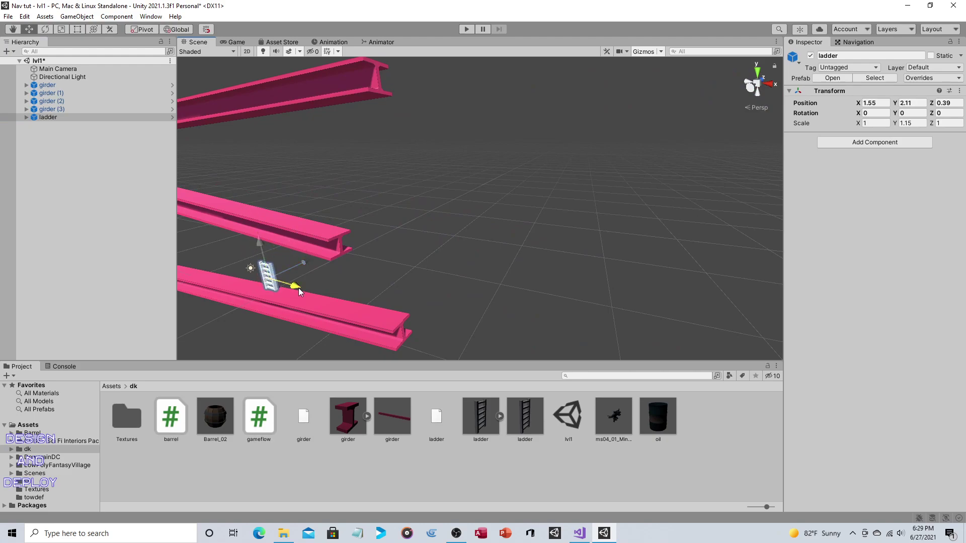
left_click_drag(298, 288, 353, 304)
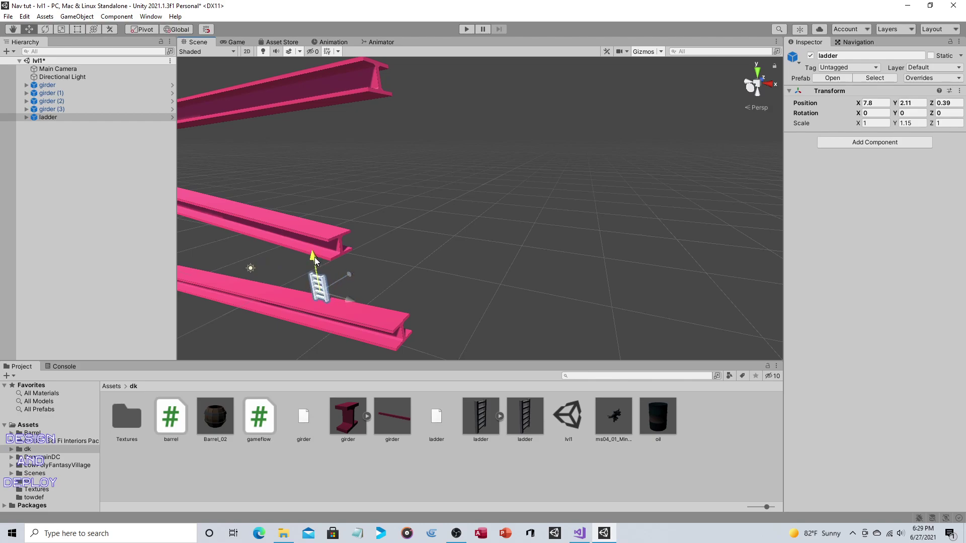
left_click_drag(315, 256, 315, 246)
left_click(911, 123)
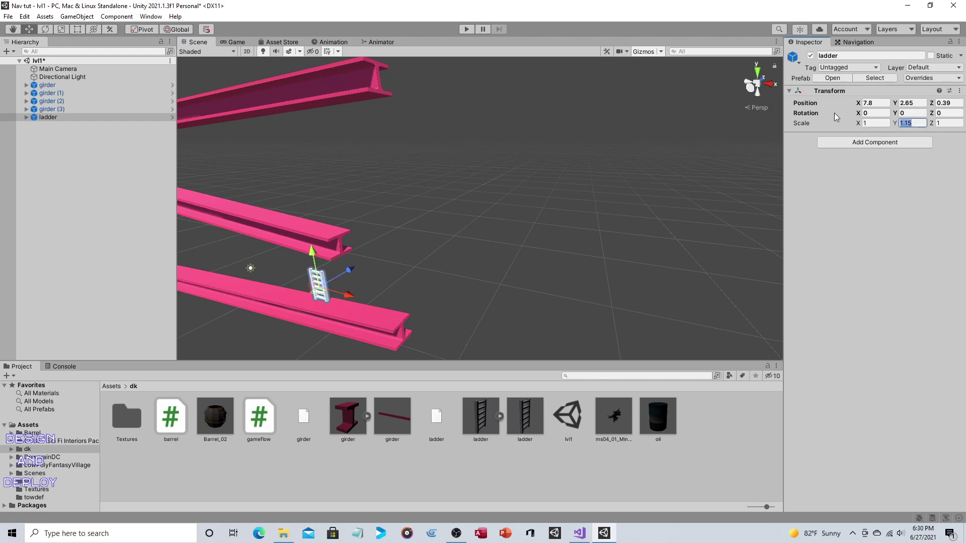
type("2")
Raise the ladder to Y 3.49 so it reaches the next girder, then check its child mesh.
left_click_drag(369, 243, 395, 218, "alt")
left_click_drag(451, 168, 464, 180, "alt")
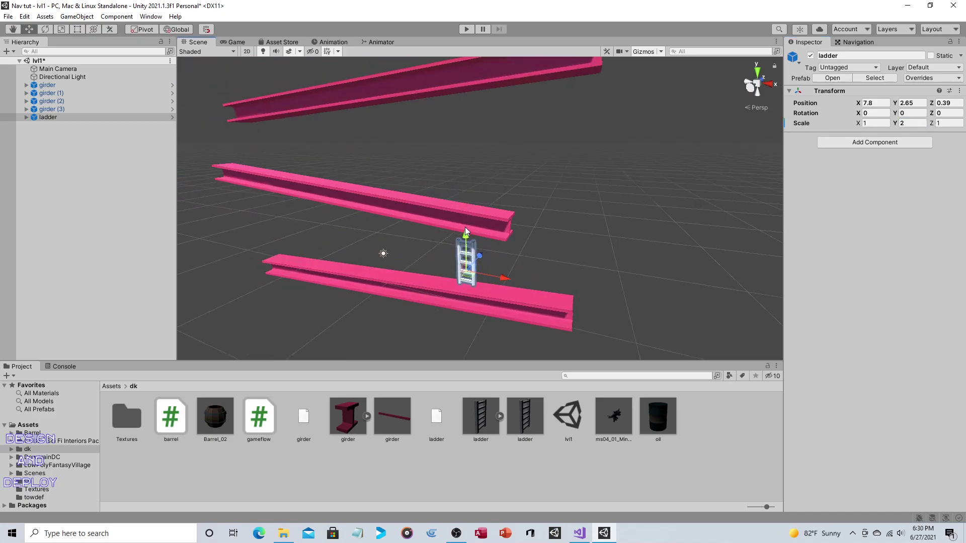
left_click_drag(465, 227, 467, 220)
middle_click_drag(503, 215, 509, 216)
left_click_drag(611, 221, 623, 162, "alt")
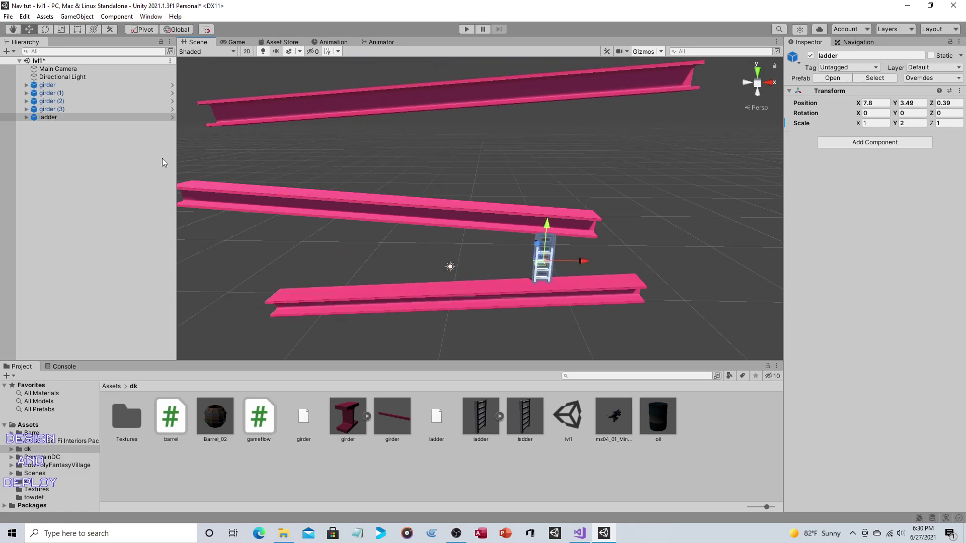
left_click(26, 118)
left_click(50, 126)
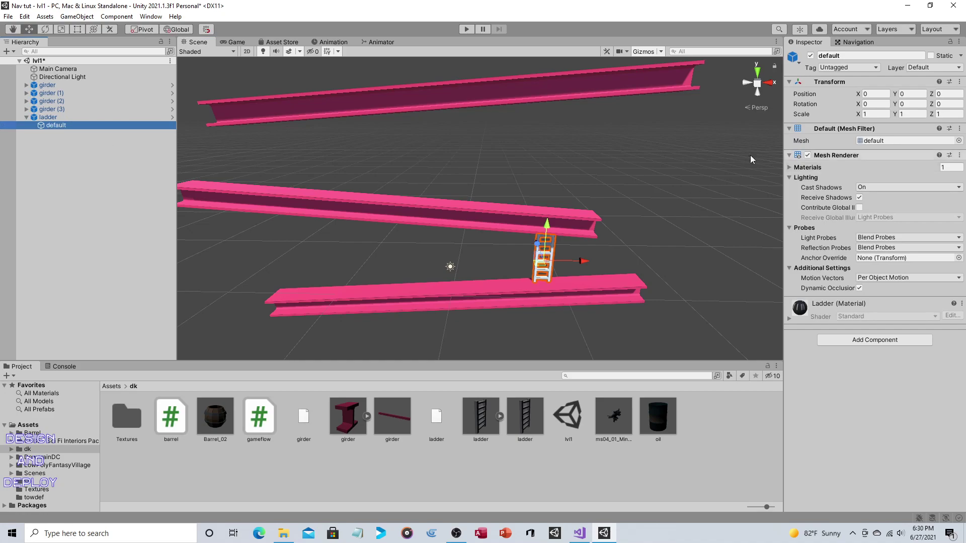
left_click(23, 115)
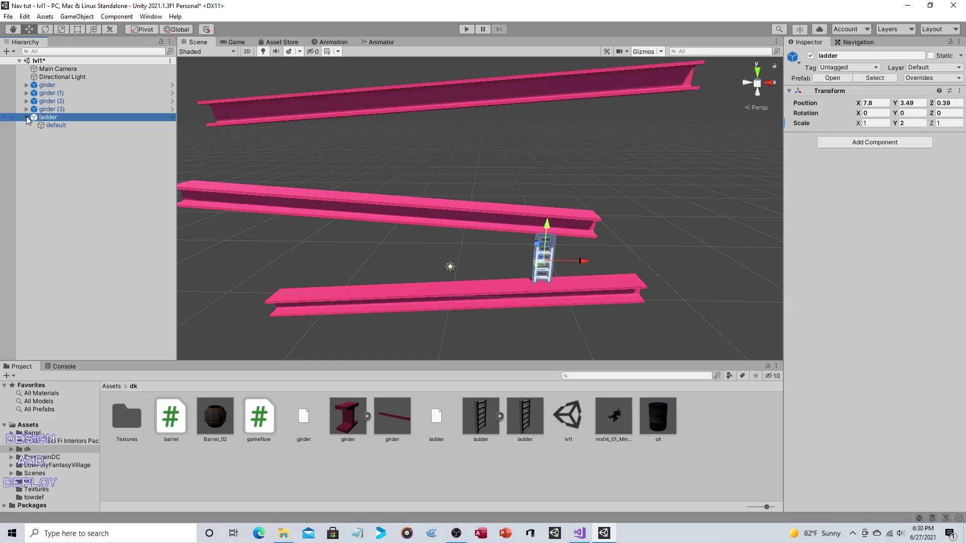
middle_click_drag(382, 132, 479, 171)
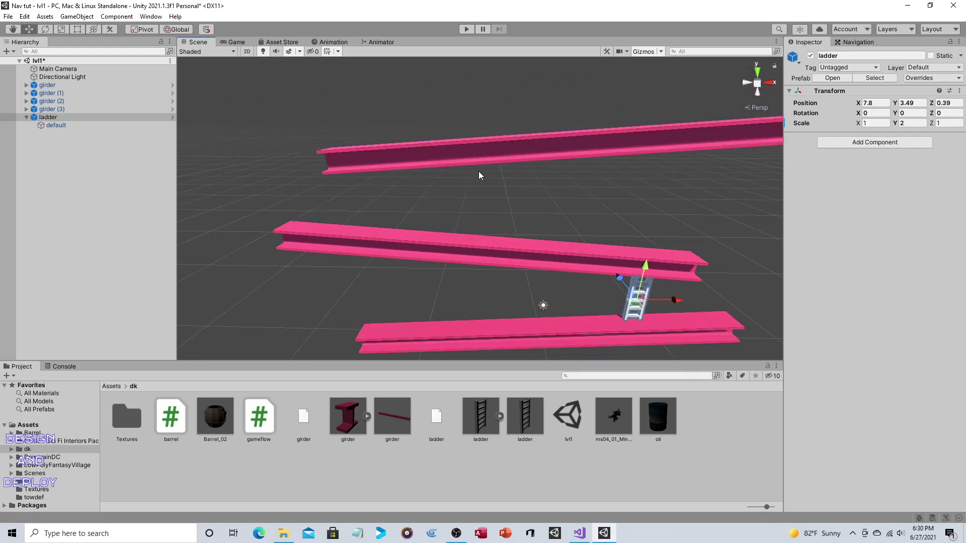
left_click(22, 117)
Duplicate the ladder as ladder (1) and place it at X -14.13, Y 11.55 on the next girder.
right_click(44, 117)
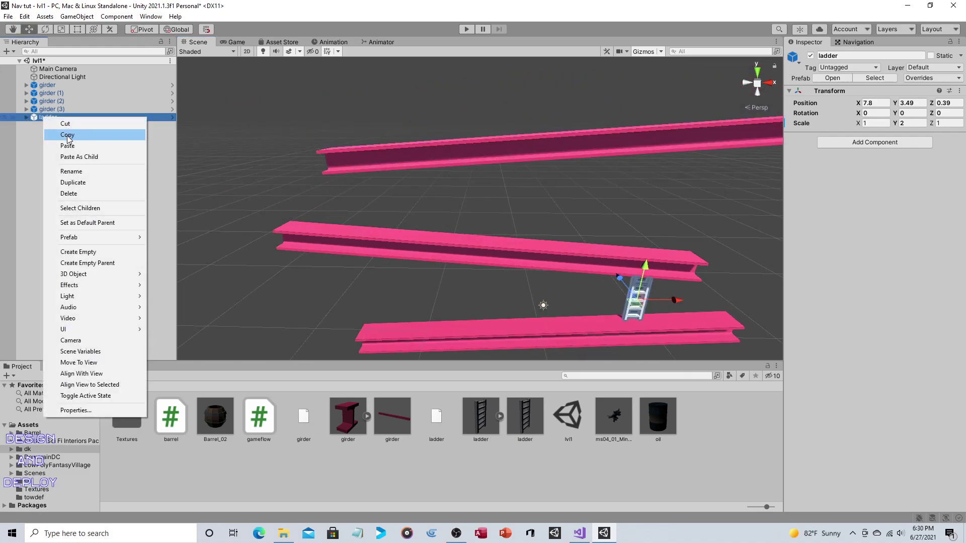
left_click(68, 136)
right_click(77, 145)
left_click(88, 173)
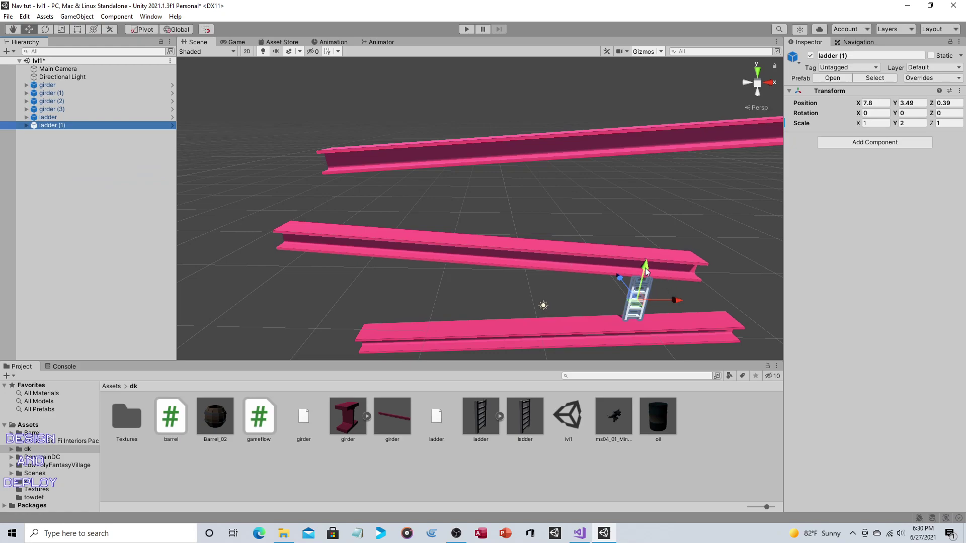
left_click_drag(646, 270, 342, 182)
left_click(393, 214)
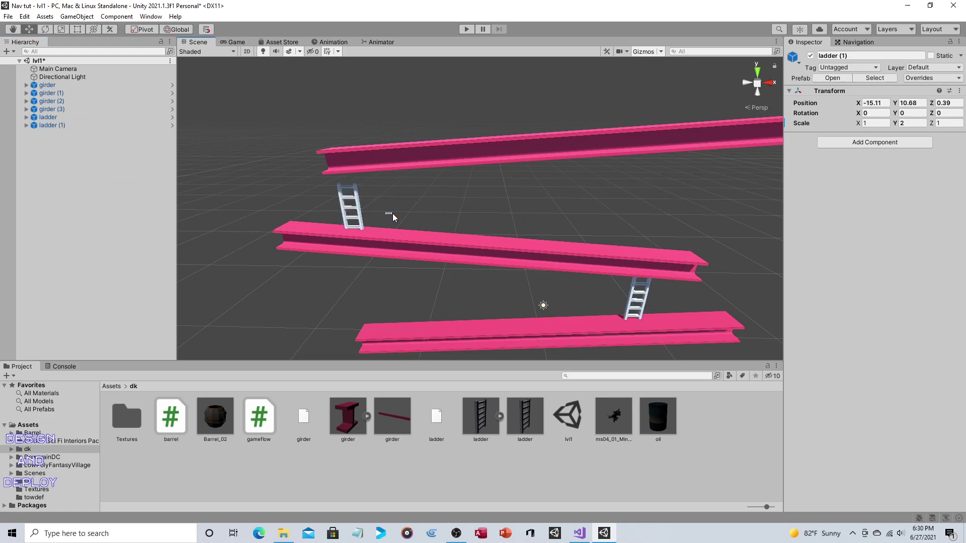
left_click(372, 210)
left_click(385, 215)
left_click(359, 206)
left_click_drag(386, 216, 393, 216)
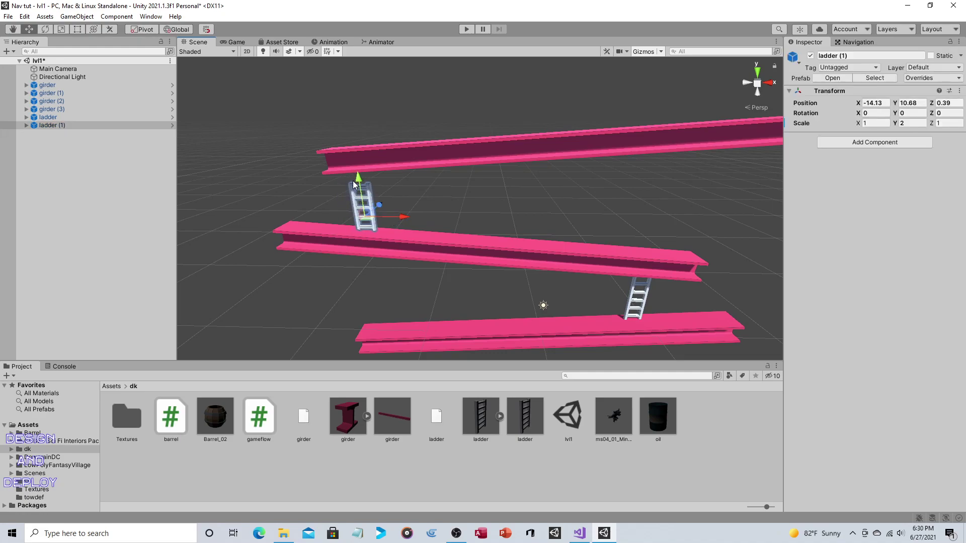
left_click_drag(354, 185, 313, 200)
Duplicate ladder (1) as ladder (2) and place it on the upper girder at X 9.42.
right_click(95, 125)
left_click(117, 145)
right_click(117, 147)
left_click(147, 177)
left_click_drag(393, 250, 599, 225)
left_click_drag(644, 201, 582, 130, "alt")
mouse_move(614, 168)
left_mouse_down()
mouse_move(623, 167)
mouse_move(597, 165)
left_mouse_up()
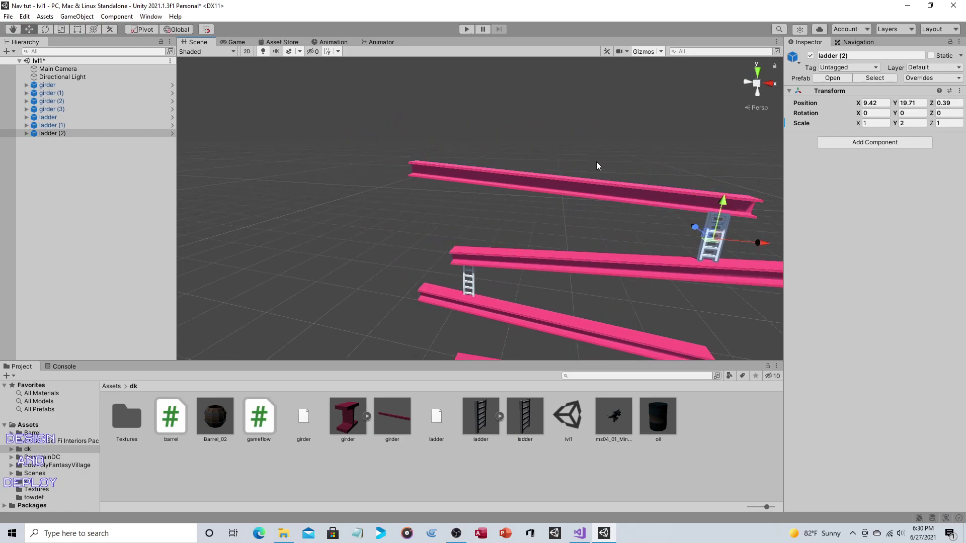
Duplicate ladder (2) as ladder (3) and place it at X -12.96, Y 21.16.
right_click(73, 133)
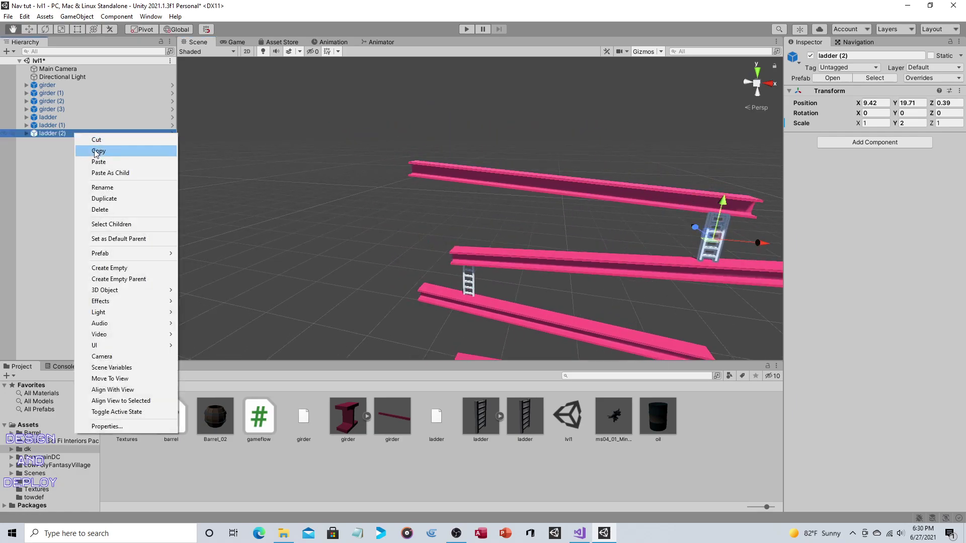
left_click(96, 151)
right_click(96, 153)
left_click(118, 182)
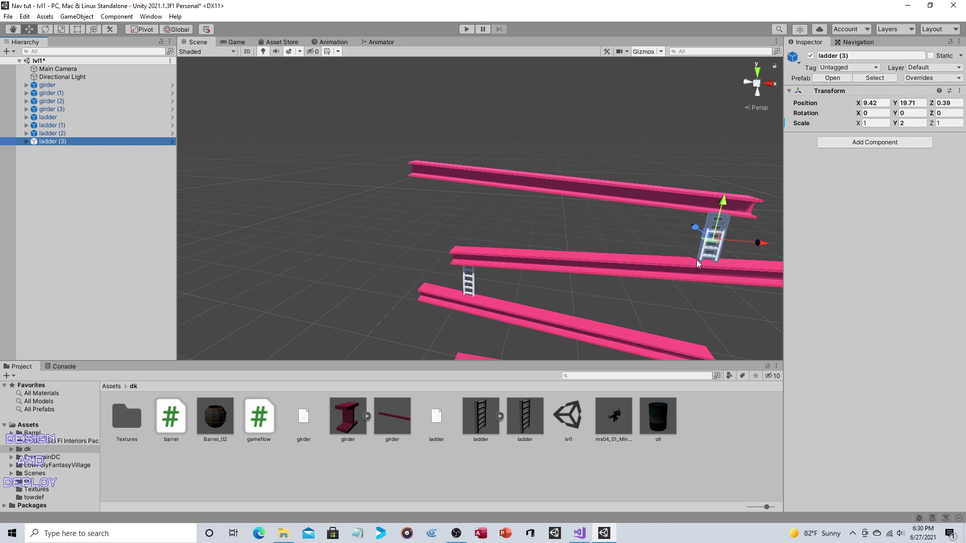
left_click_drag(757, 243, 499, 225)
left_click_drag(460, 187, 459, 171)
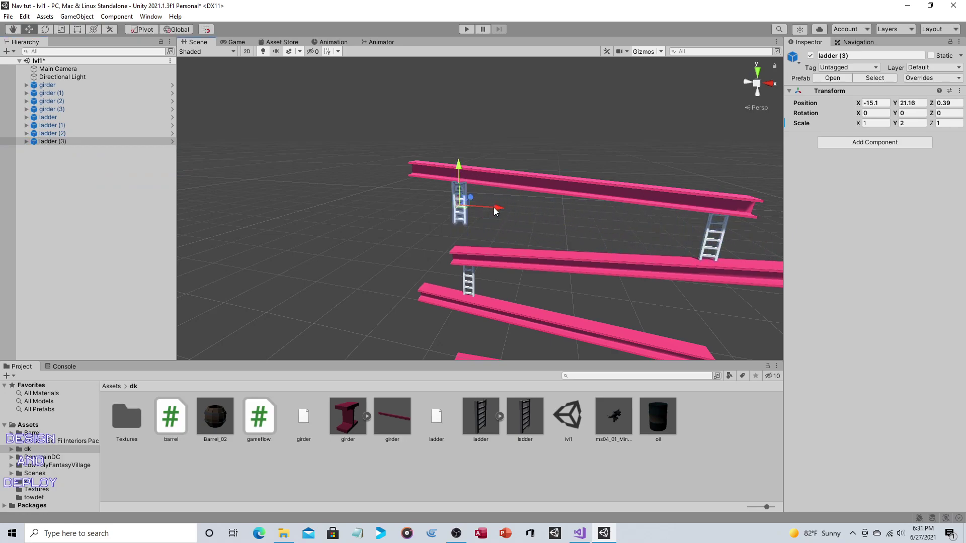
left_click_drag(494, 208, 517, 211)
scroll(590, 240, "down", 3)
left_click_drag(589, 240, 571, 228, "alt")
Paste another copy as ladder (4) and place it on the third girder at X 4.84.
right_click(101, 170)
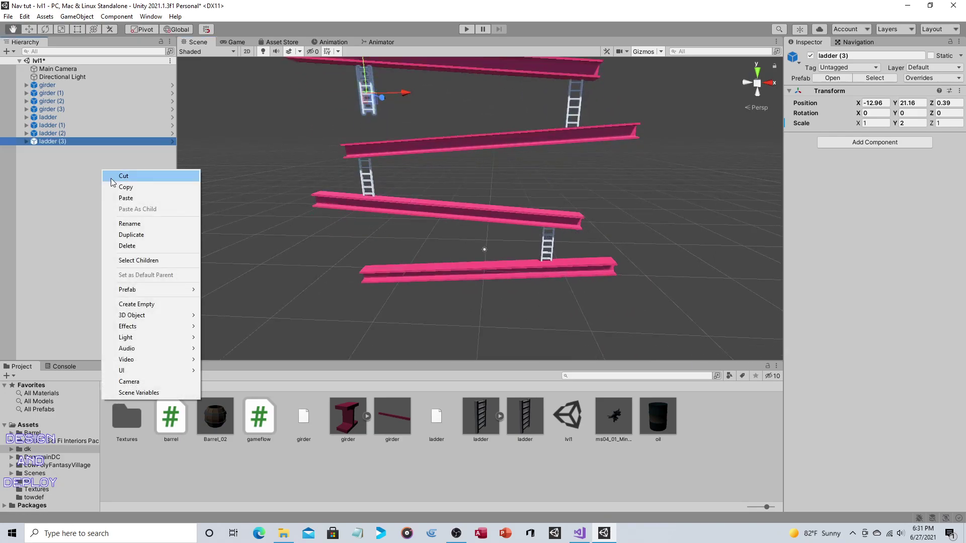
left_click(120, 198)
left_click_drag(574, 60, 572, 155)
left_click_drag(604, 197, 564, 197)
scroll(579, 164, "up", 1)
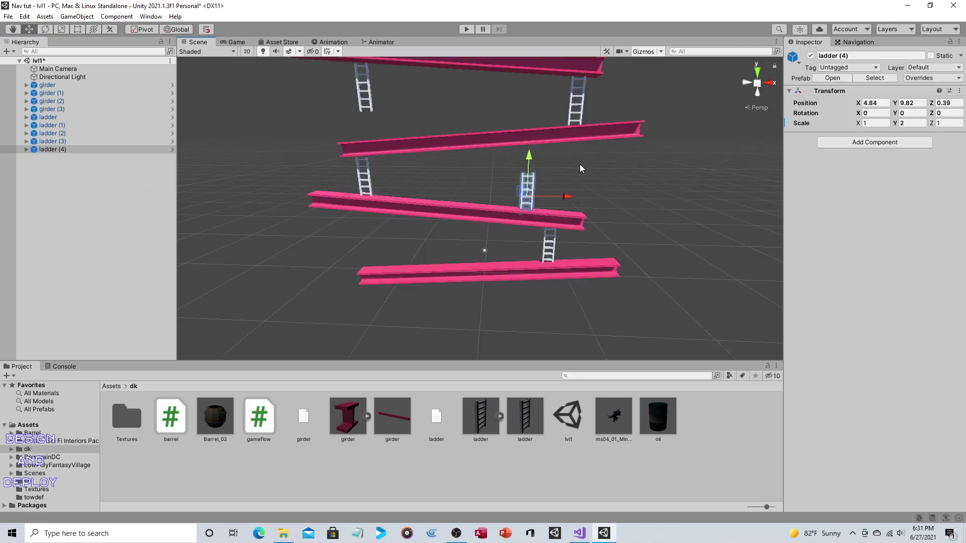
scroll(577, 159, "down", 2)
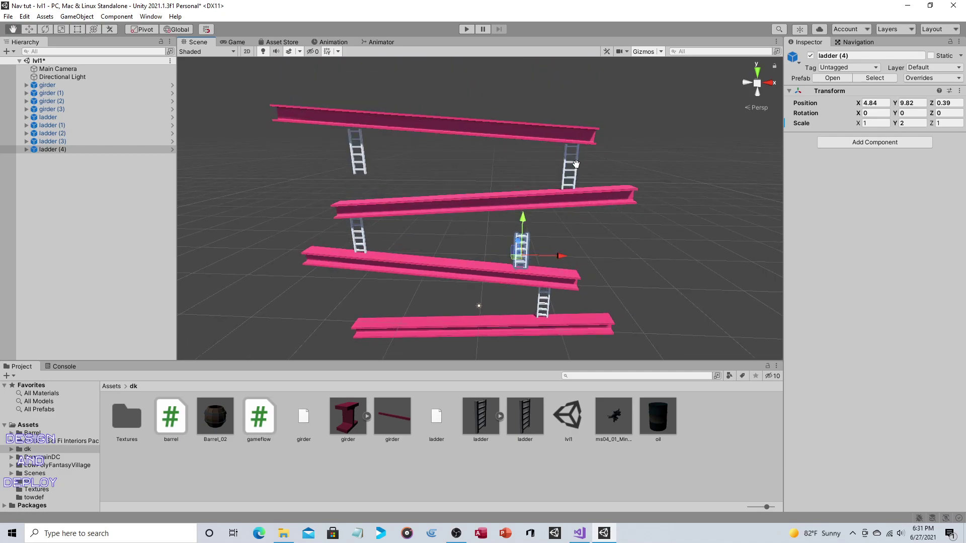
scroll(513, 149, "down", 2)
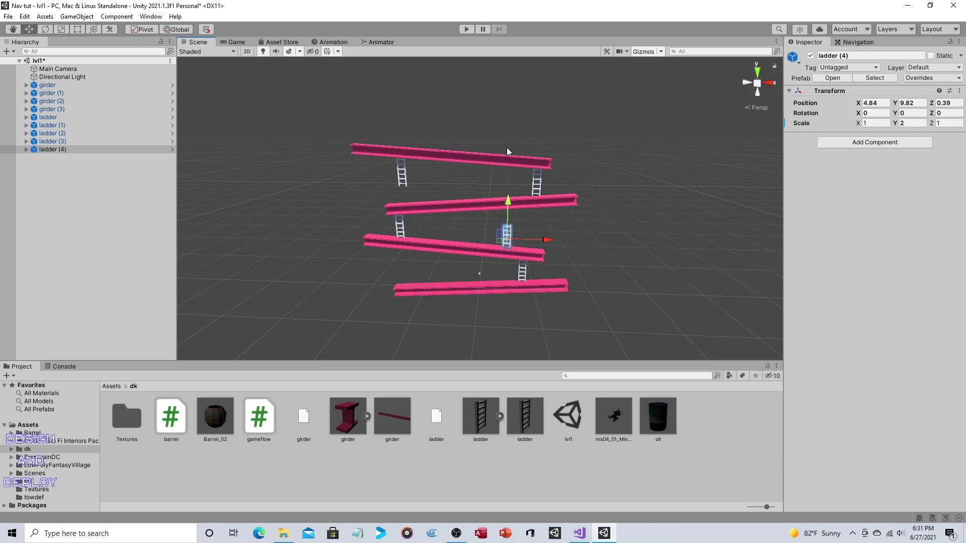
left_click(656, 424)
left_click_drag(657, 425, 415, 286)
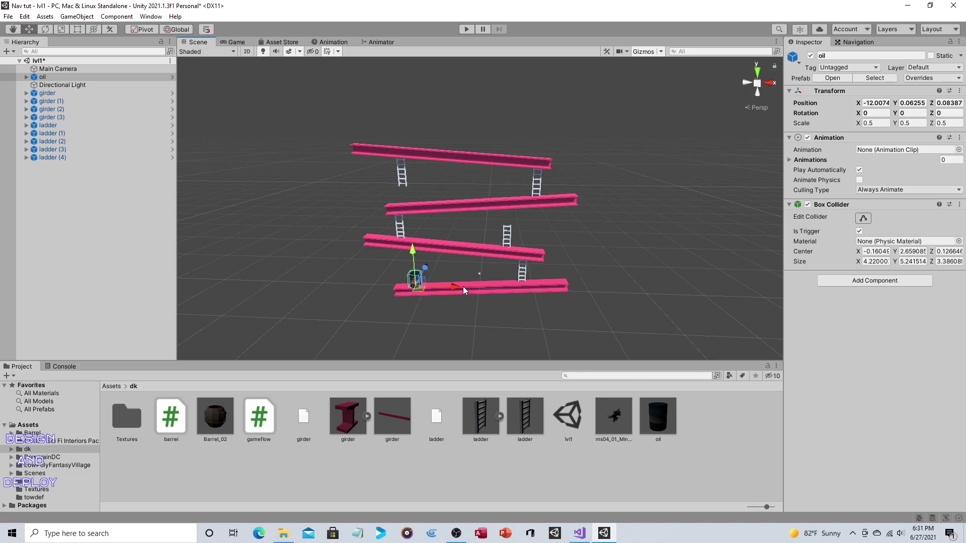
scroll(468, 269, "up", 6)
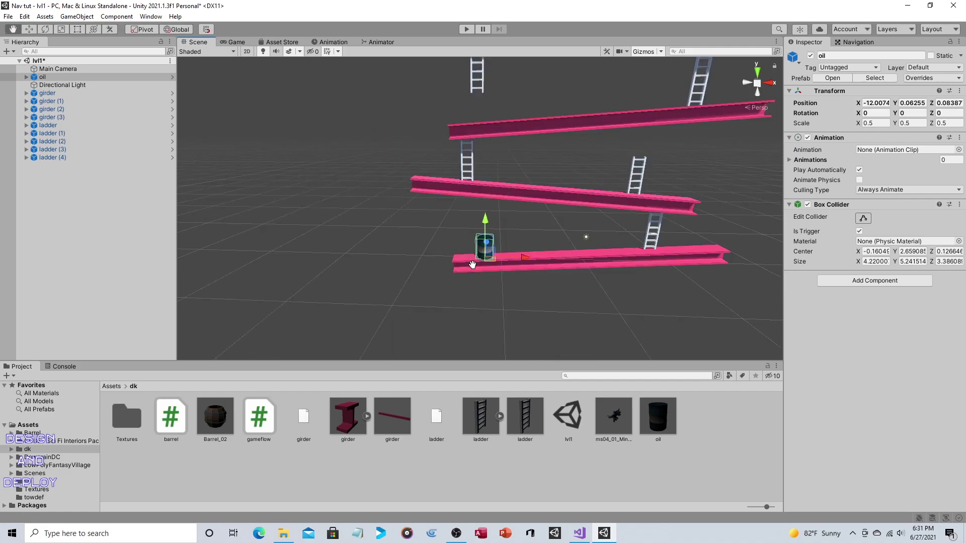
scroll(470, 266, "down", 8)
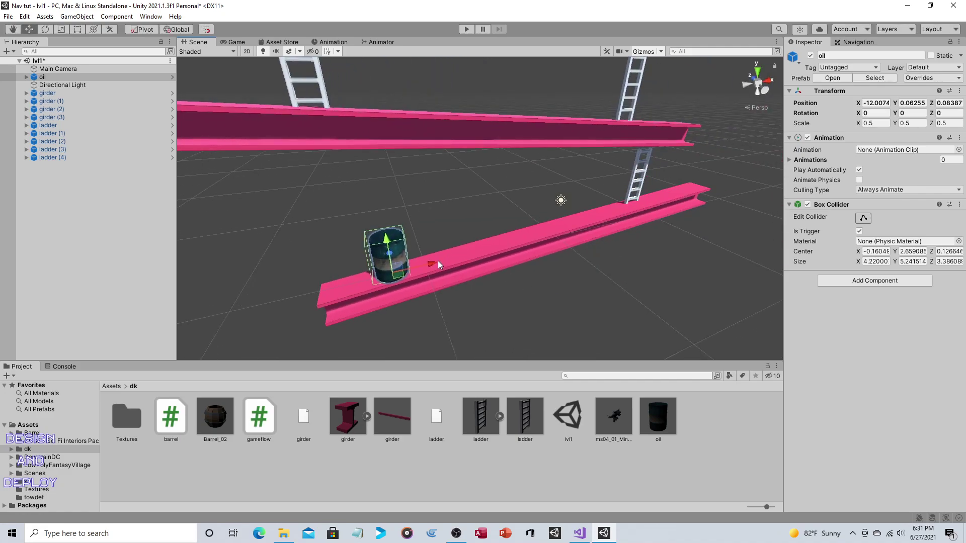
left_click_drag(438, 261, 399, 267)
scroll(454, 230, "down", 5)
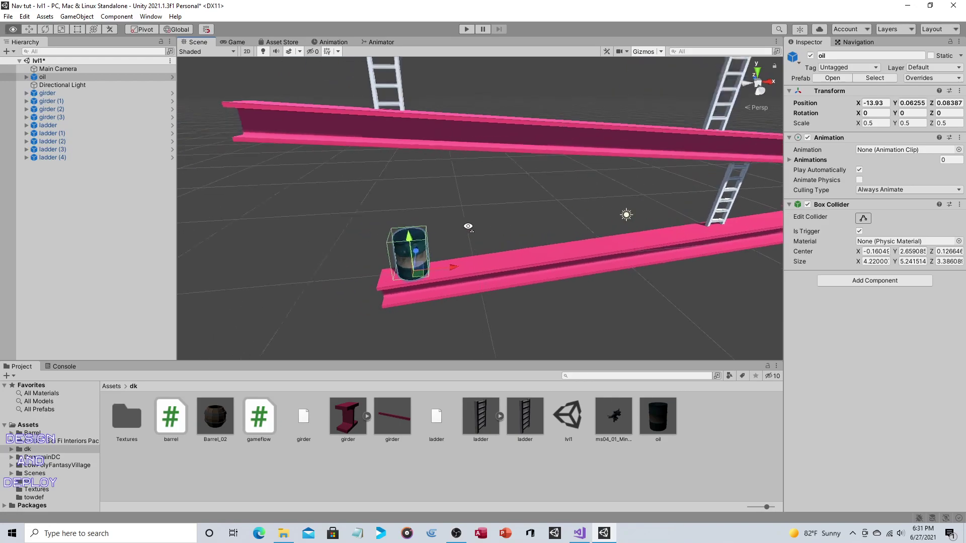
scroll(454, 230, "down", 5)
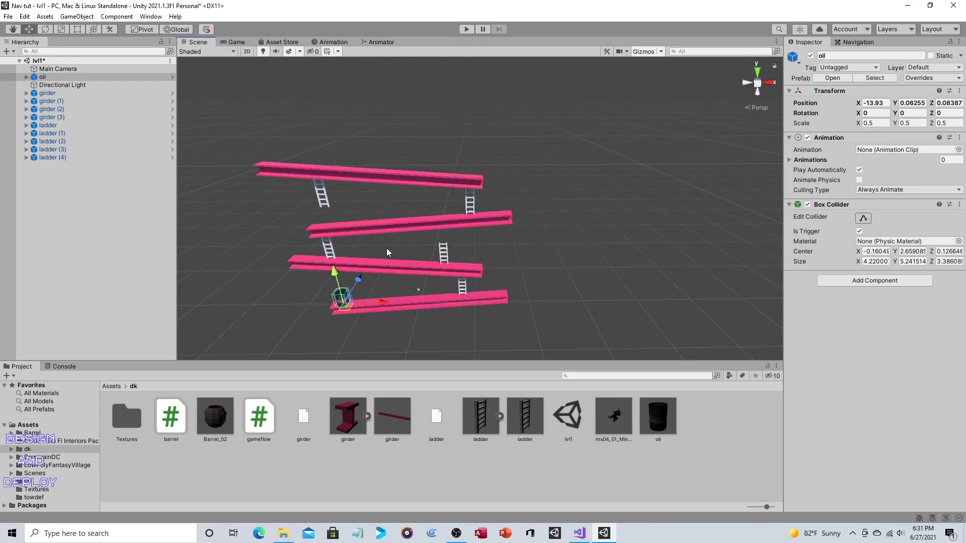
scroll(385, 249, "down", 3)
scroll(418, 268, "up", 3)
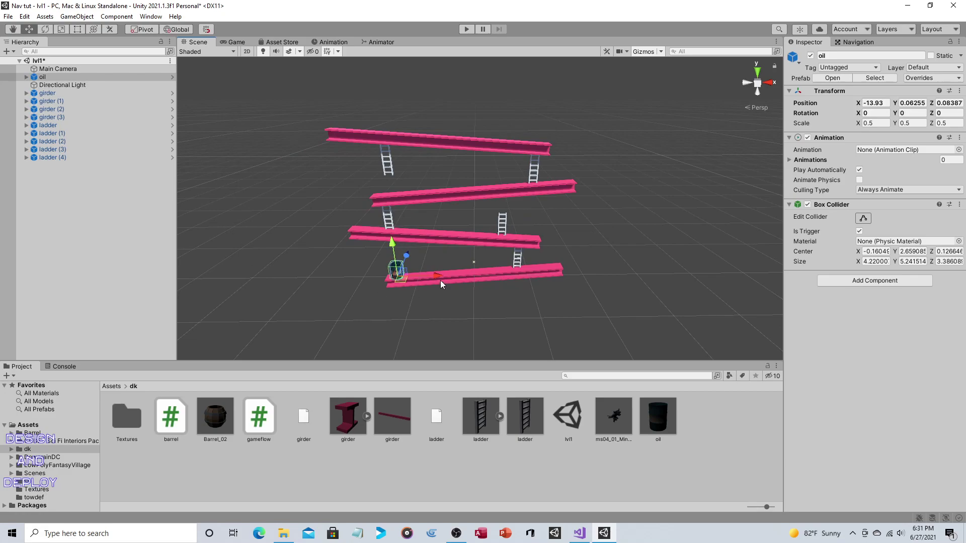
Open Barrel_02 in Prefab Mode and pan and orbit around the barrel model.
left_click(217, 419)
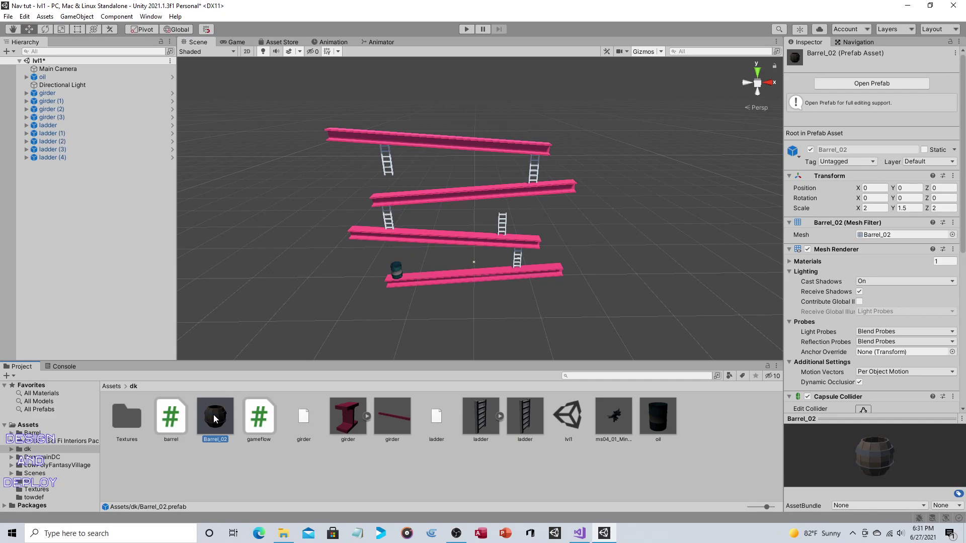
double_click(214, 418)
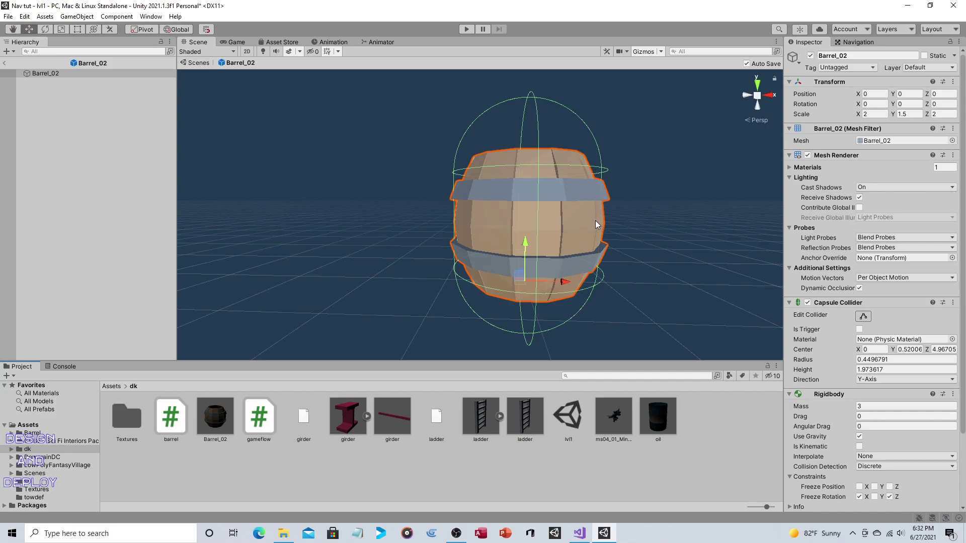
middle_click_drag(604, 264, 564, 219)
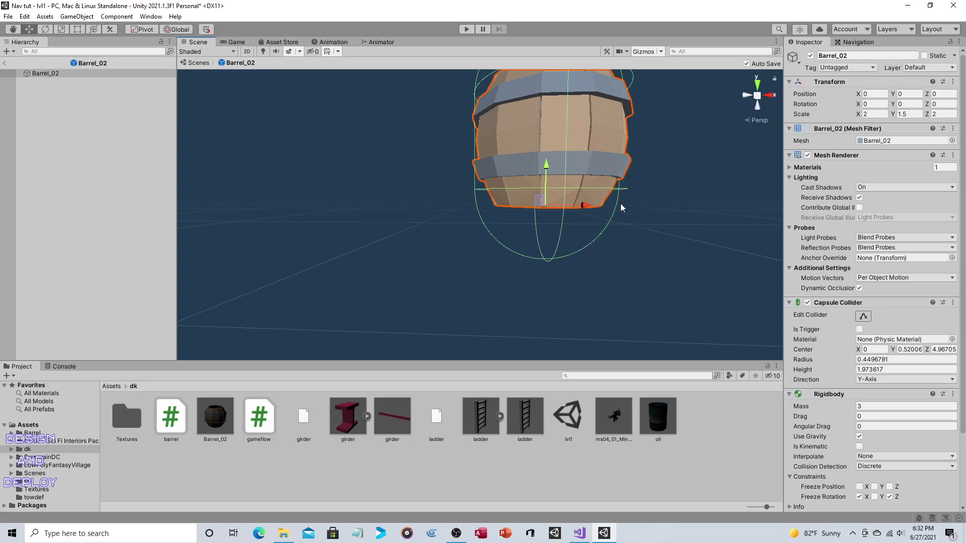
middle_click_drag(620, 213, 663, 229)
mouse_move(625, 201)
right_mouse_down()
mouse_move(690, 186)
mouse_move(623, 183)
right_mouse_up()
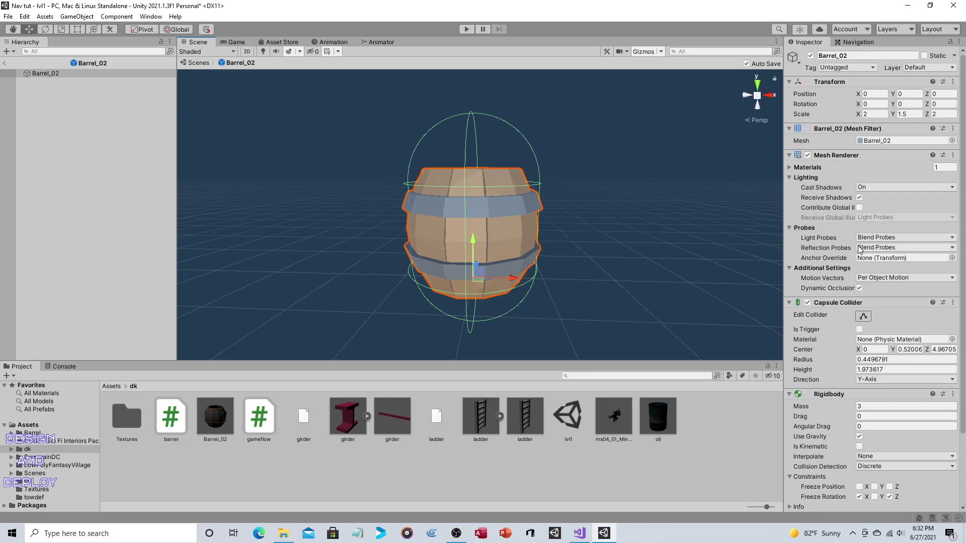
scroll(858, 246, "down", 3)
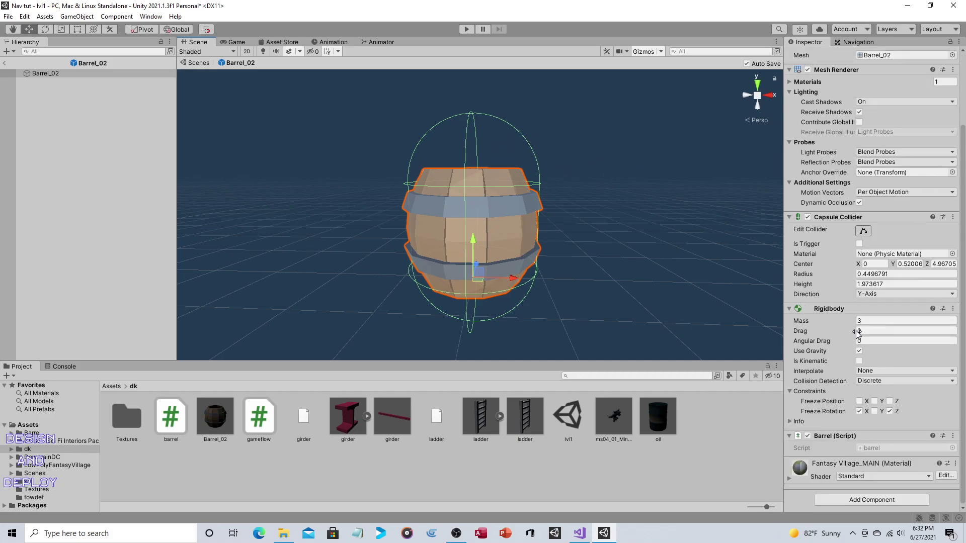
Check the barrel's Rigidbody mass, orbit around it, then exit Prefab Mode back to lvl1.
left_click(876, 322)
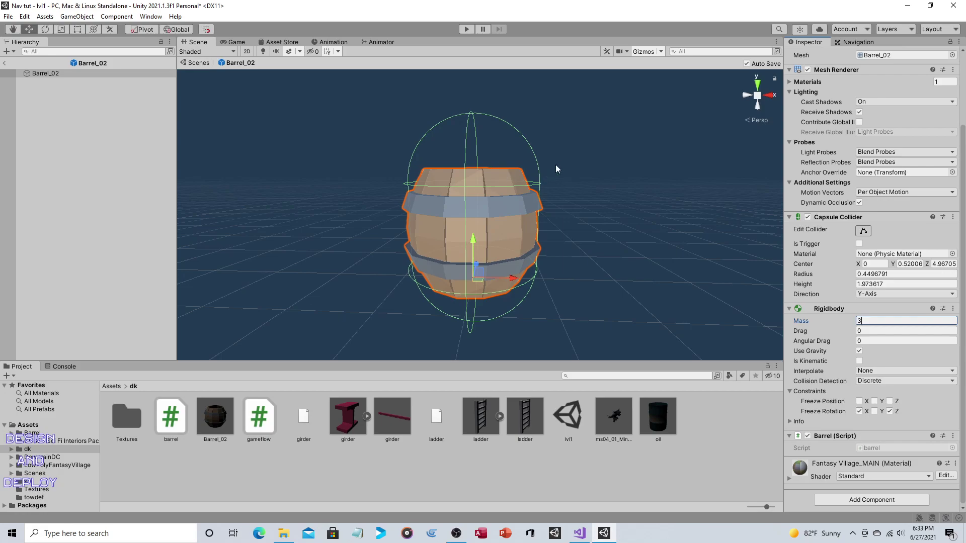
left_click_drag(557, 162, 426, 239, "alt")
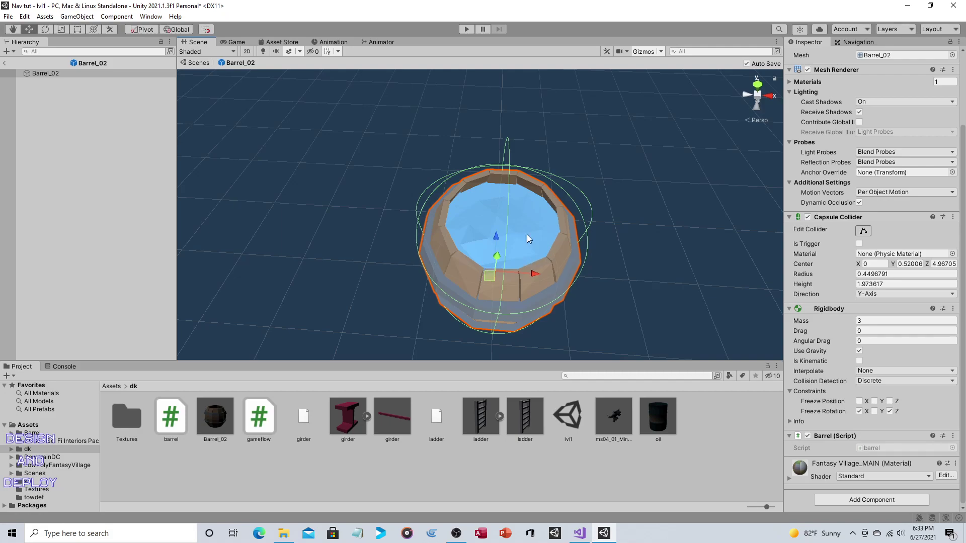
left_click_drag(614, 286, 615, 201, "alt")
scroll(614, 200, "down", 3)
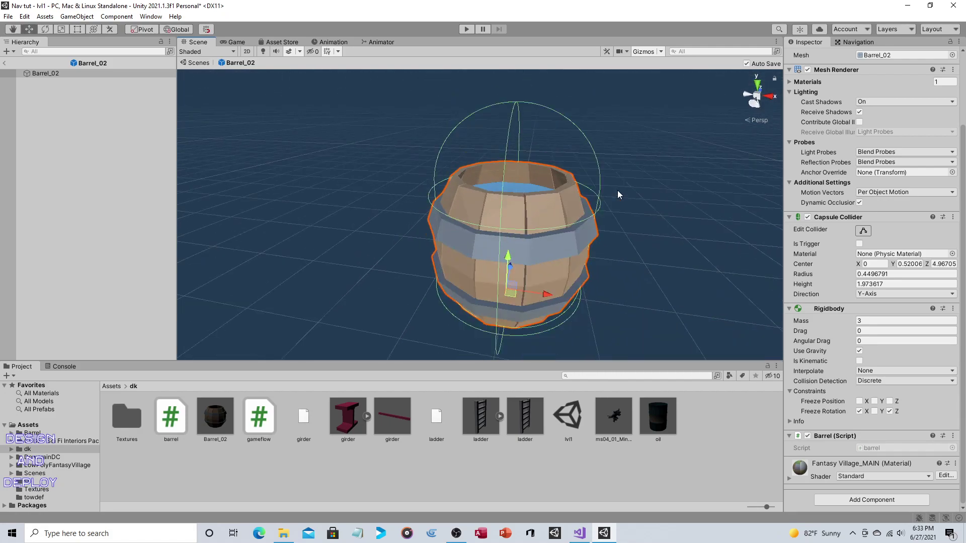
left_click_drag(506, 255, 545, 210, "alt")
left_click(24, 16)
left_click(46, 203)
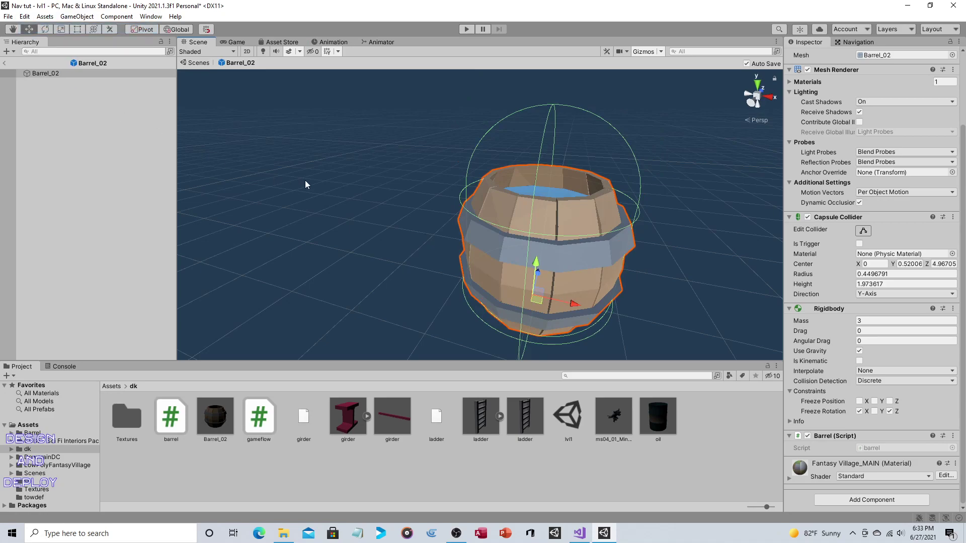
left_click_drag(614, 203, 619, 267, "alt")
middle_click_drag(619, 267, 662, 296)
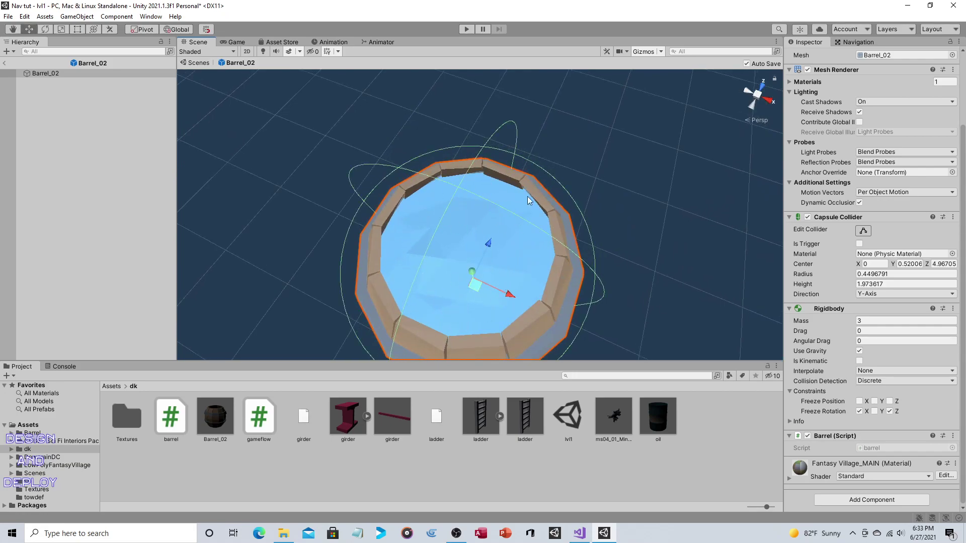
left_click_drag(487, 221, 685, 227, "alt")
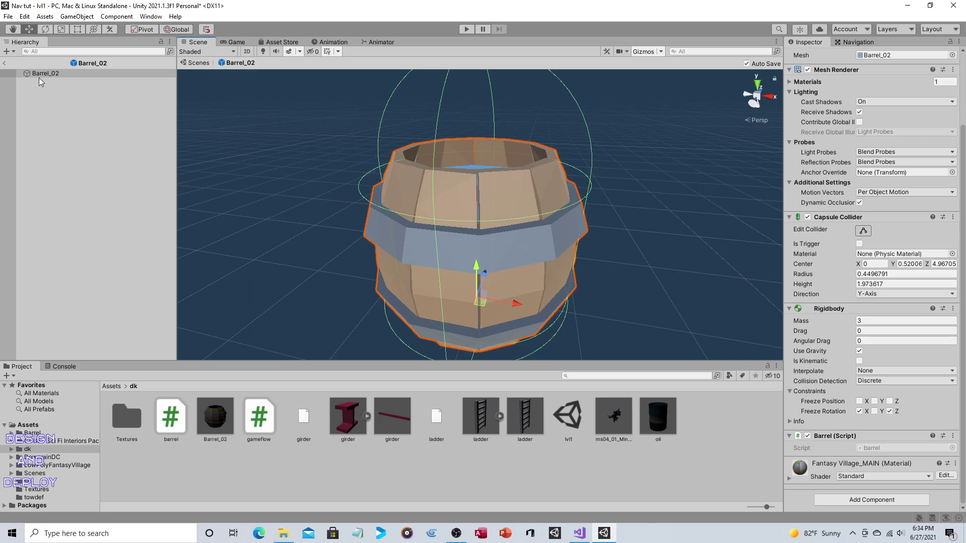
left_click(5, 63)
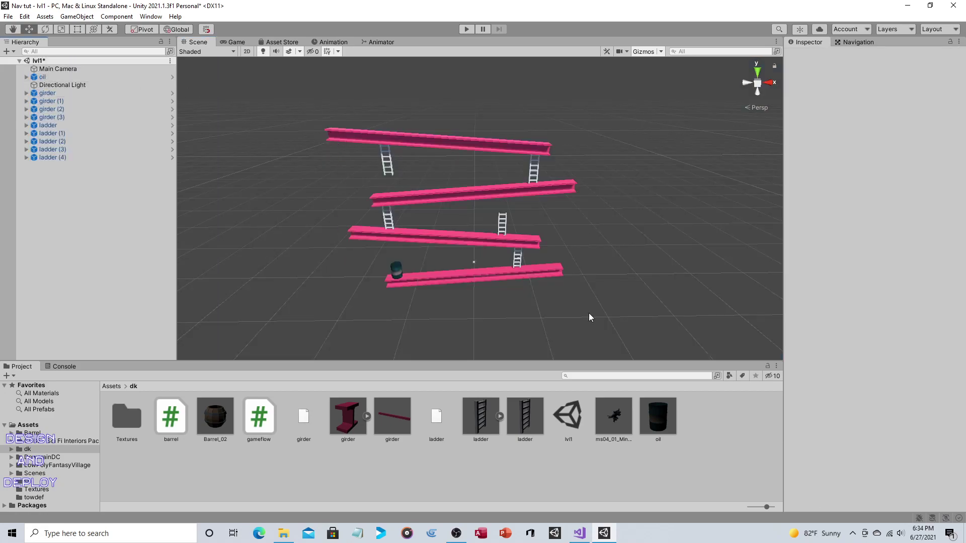
Create an empty GameObject and reset its position to 0, 0, 0.
left_click(76, 17)
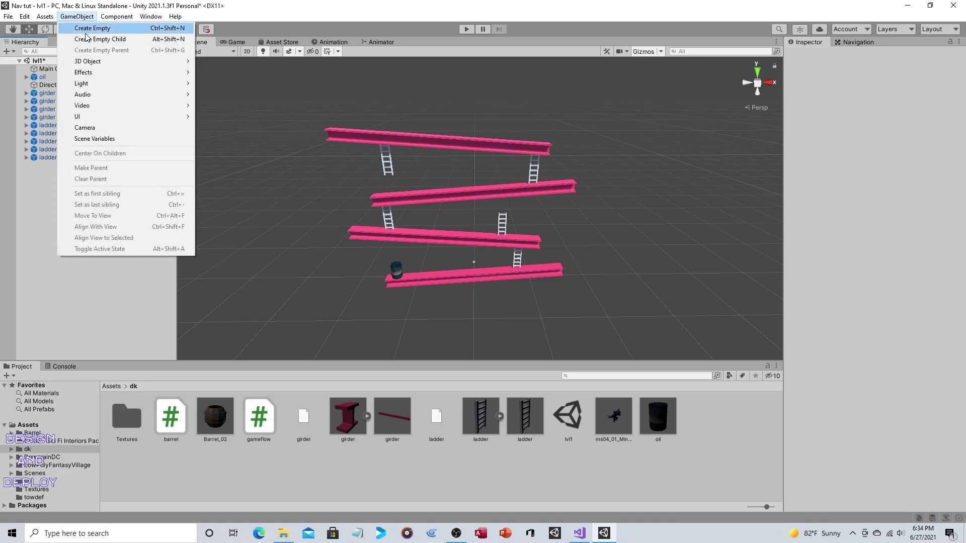
mouse_move(96, 59)
left_click(92, 28)
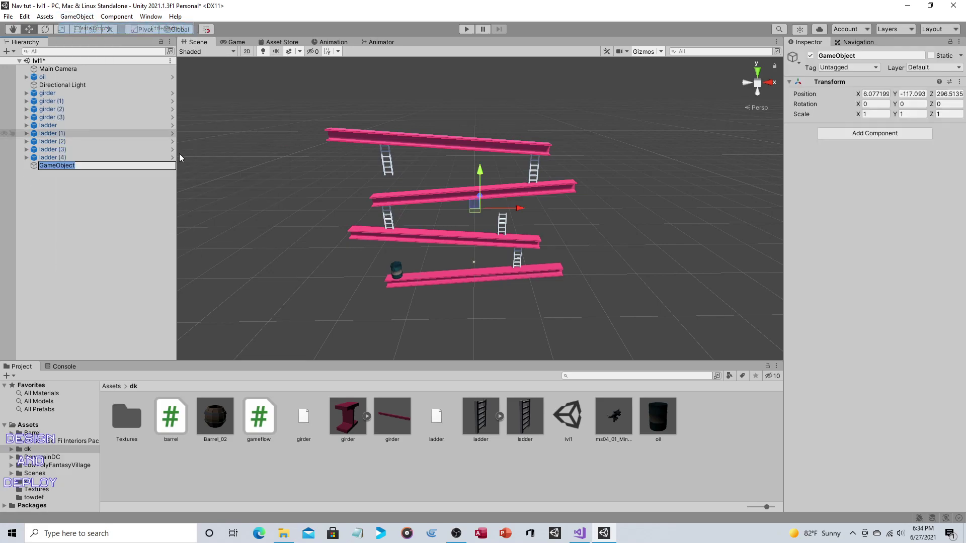
left_click_drag(878, 93, 830, 101)
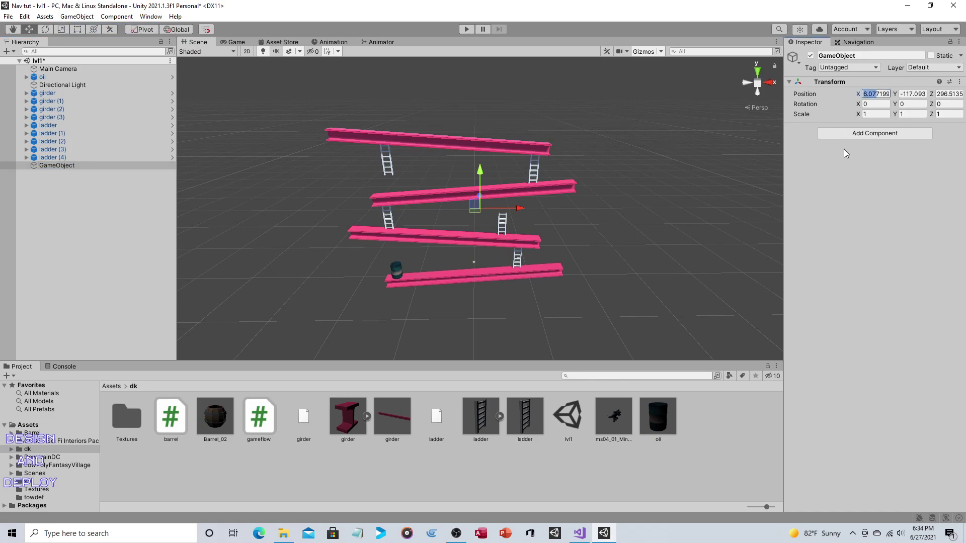
type("0")
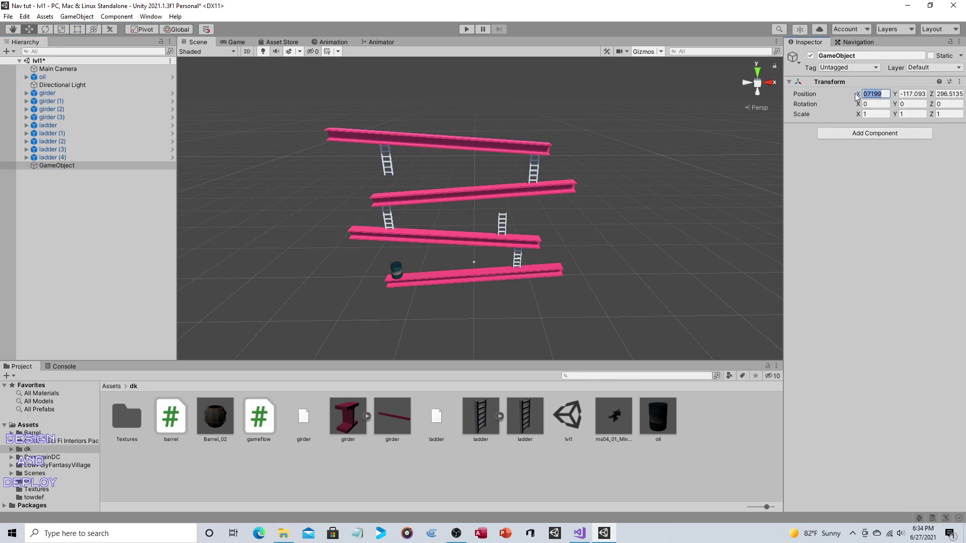
key("Delete")
key("Delete")
key("Delete")
key("Delete")
type("0")
left_click_drag(900, 93, 940, 96)
type("0")
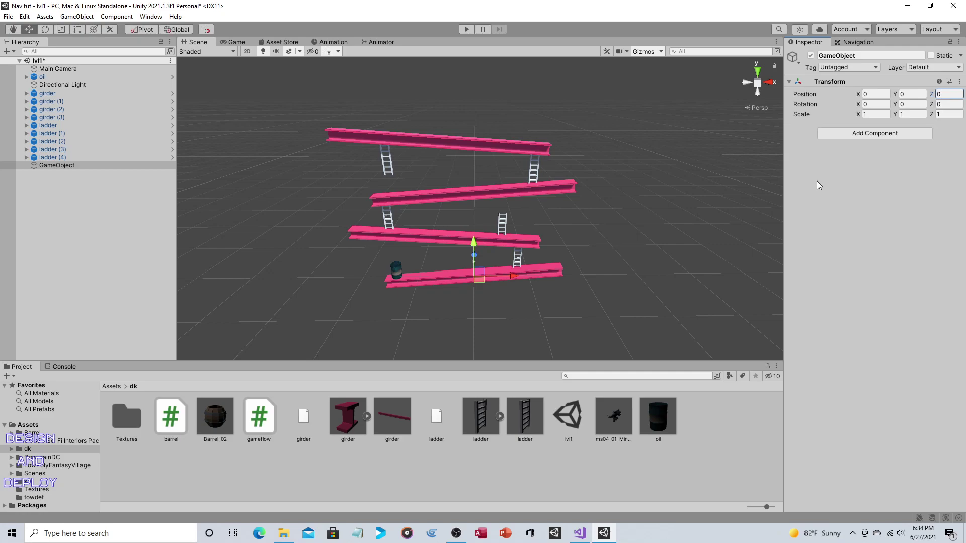
Add a Box Collider to it with size Y 30 and Z 3.
left_click(838, 133)
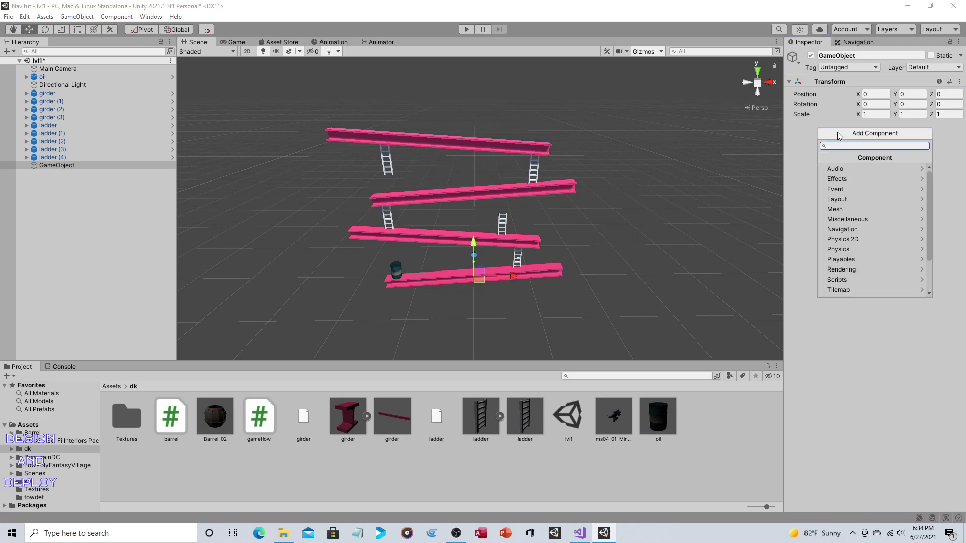
left_click(863, 250)
left_click(845, 169)
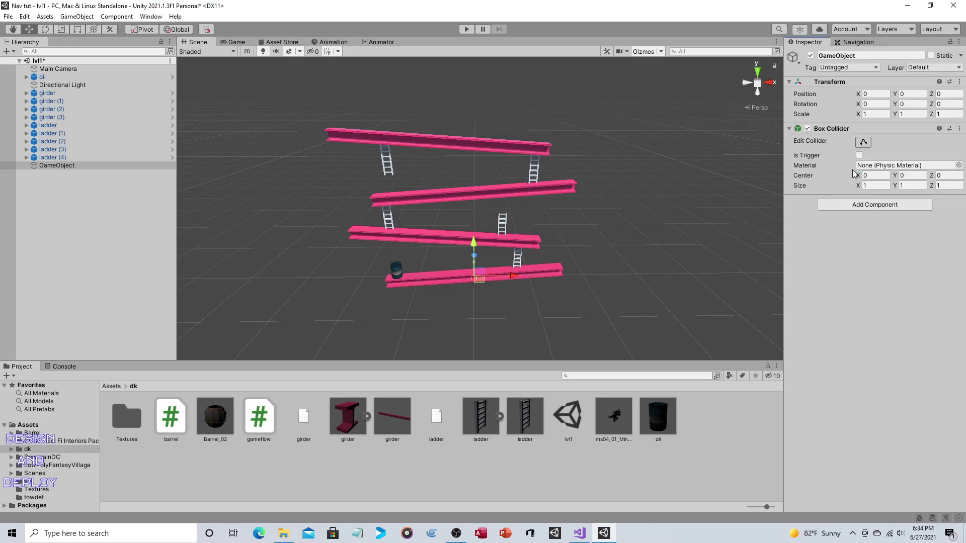
left_click(956, 186)
type("3")
left_click(909, 186)
type("30")
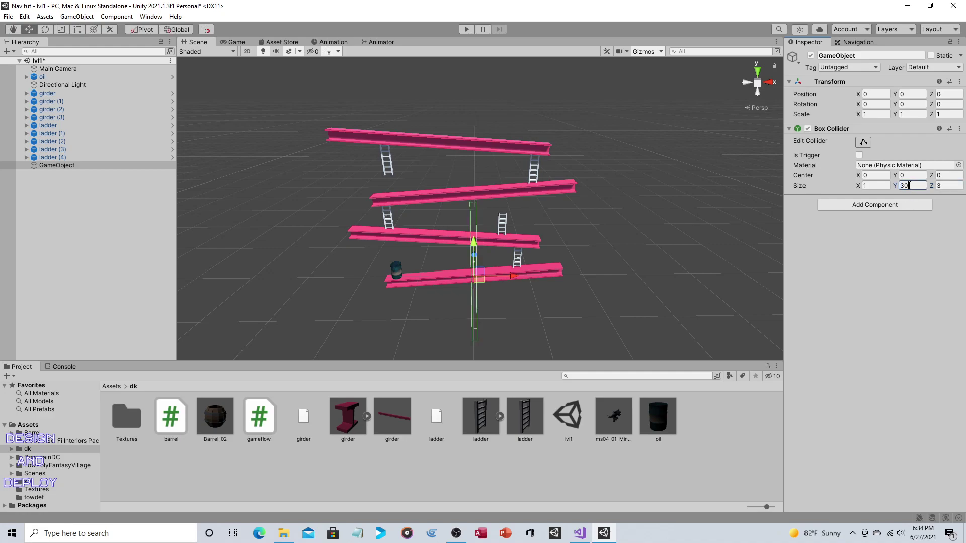
Move the collider object to X 16.3, Y 11.94 at the girders' right end.
left_click_drag(475, 238, 469, 178)
left_click_drag(513, 218, 608, 220)
mouse_move(608, 221)
right_mouse_down()
mouse_move(559, 209)
mouse_move(602, 220)
right_mouse_up()
middle_click_drag(602, 220, 558, 266)
Rename the new tall collider GameObject to borderR.
scroll(557, 267, "down", 3)
scroll(566, 226, "up", 5)
scroll(566, 225, "down", 4)
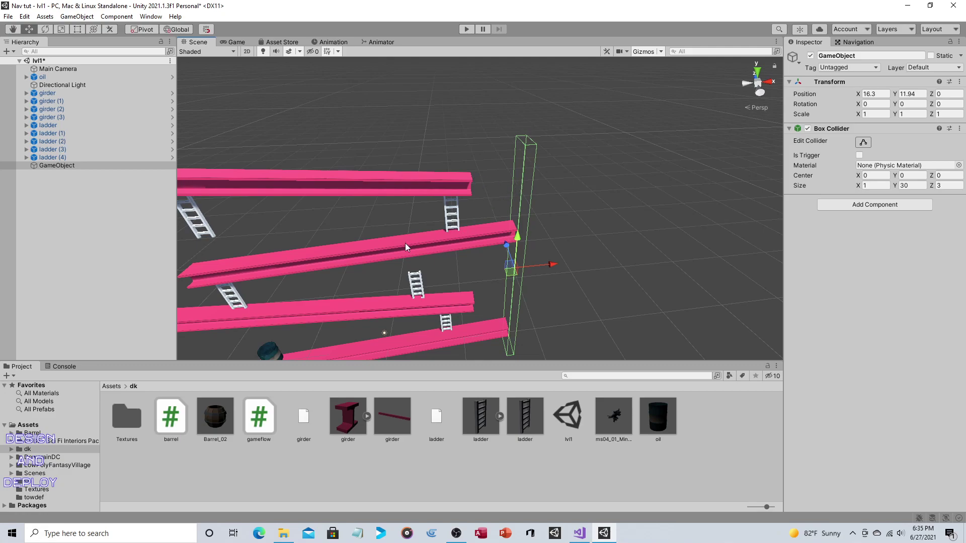
right_click_drag(346, 236, 366, 227)
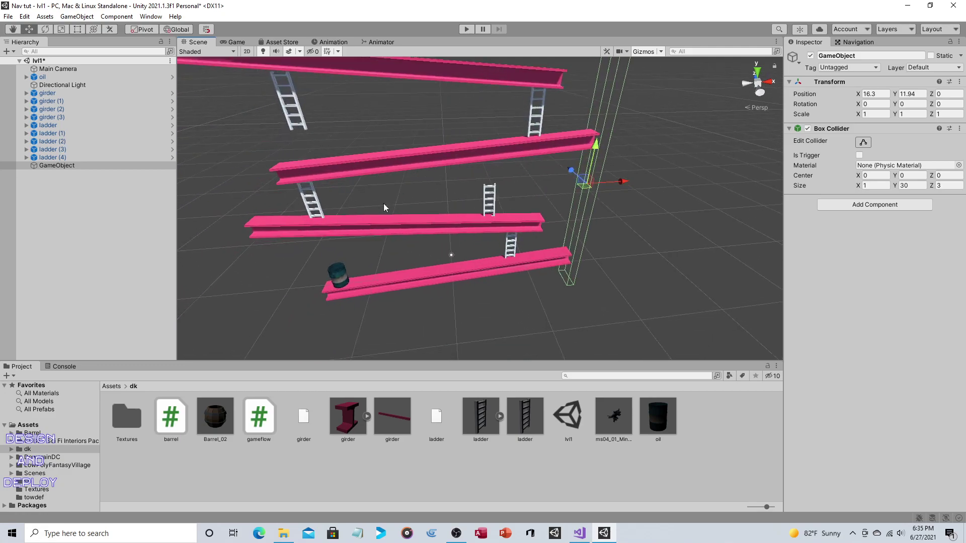
right_click_drag(396, 188, 403, 129)
middle_click_drag(403, 129, 434, 125)
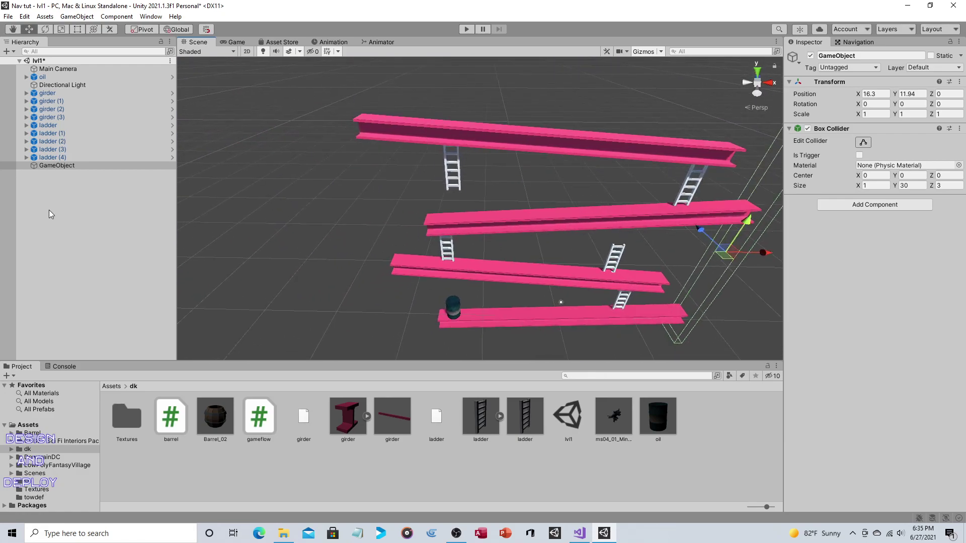
left_click(68, 165)
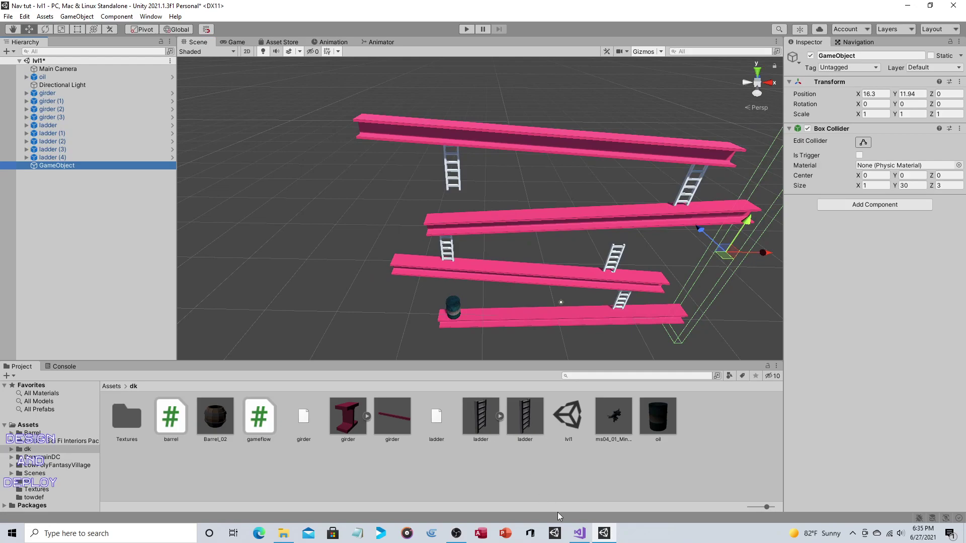
left_click(579, 532)
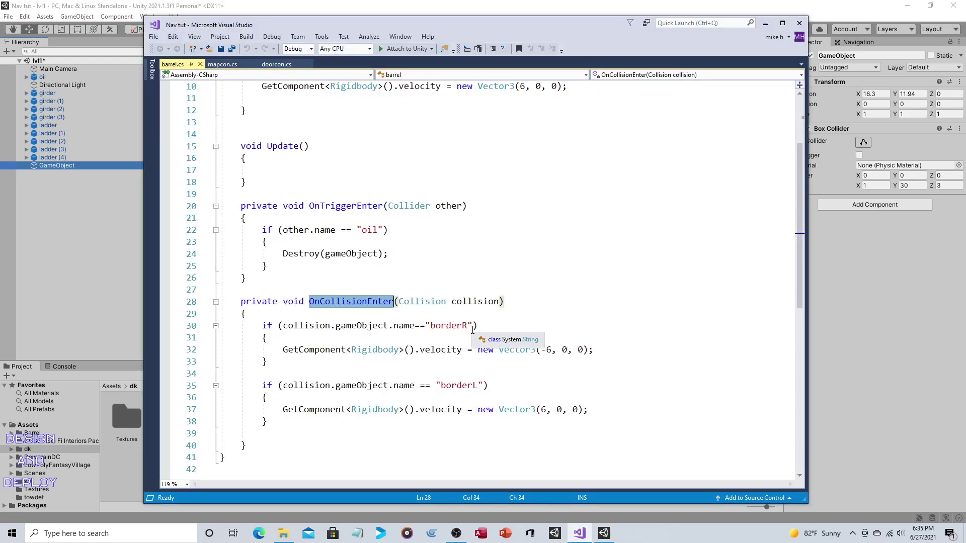
left_click(107, 167)
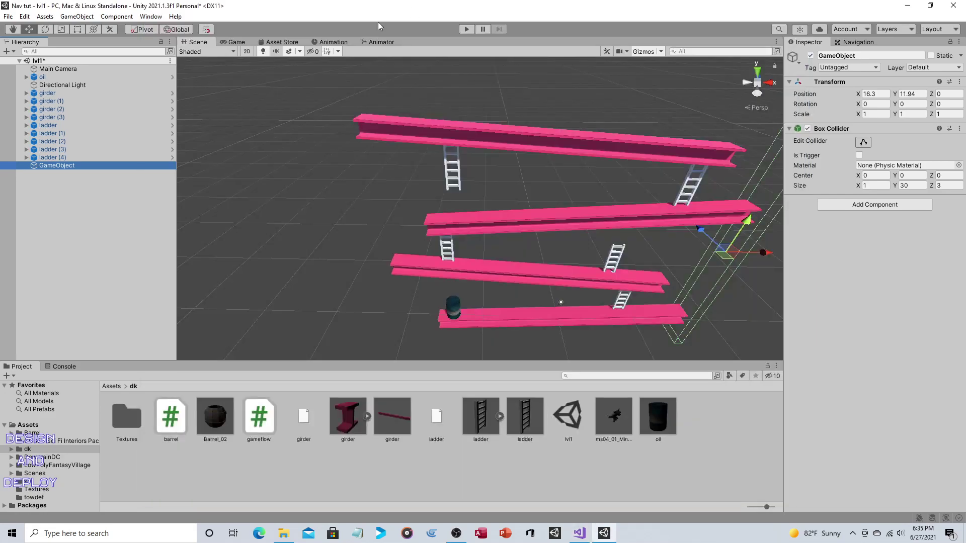
left_click(106, 170)
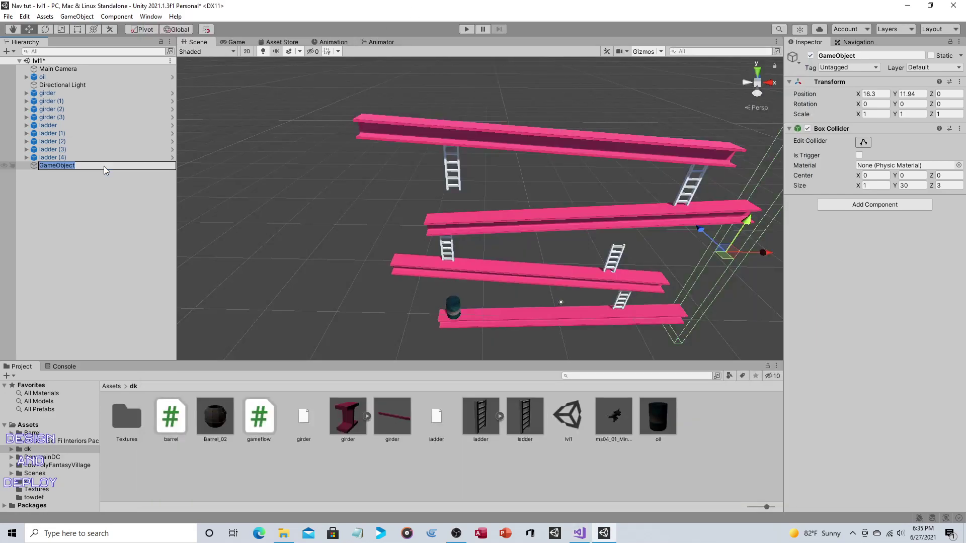
type("borderR")
key("Return")
Copy and paste borderR, renaming the duplicate borderR (1) to borderL.
left_click(95, 206)
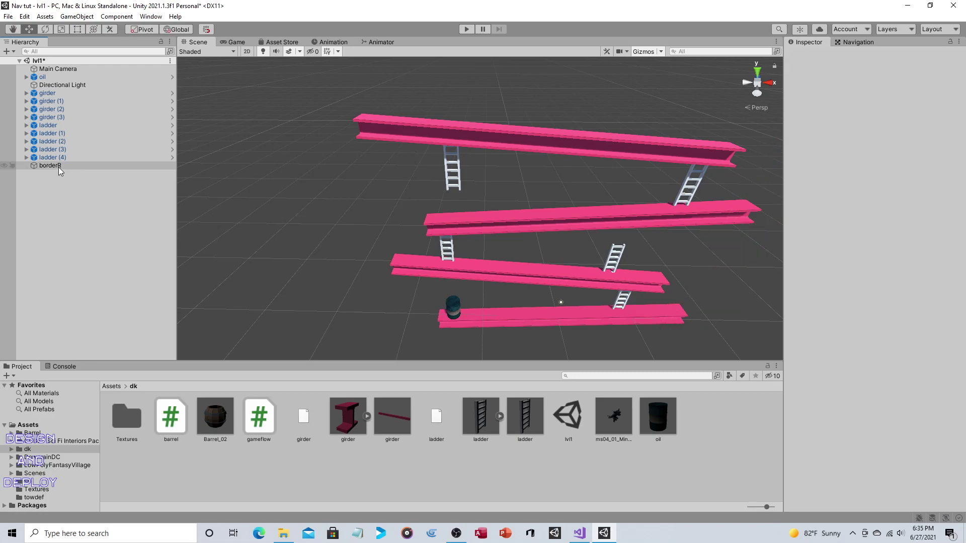
left_click(59, 166)
right_click(58, 167)
left_click(79, 183)
right_click(76, 187)
left_click(97, 215)
left_click(83, 174)
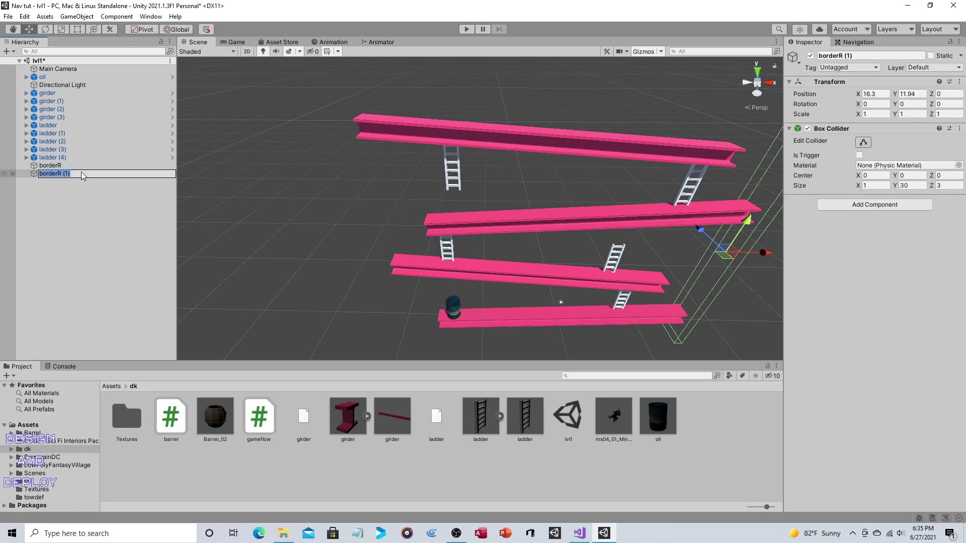
left_click(80, 172)
key("BackSpace")
key("BackSpace")
key("BackSpace")
key("BackSpace")
key("BackSpace")
type("L")
key("Return")
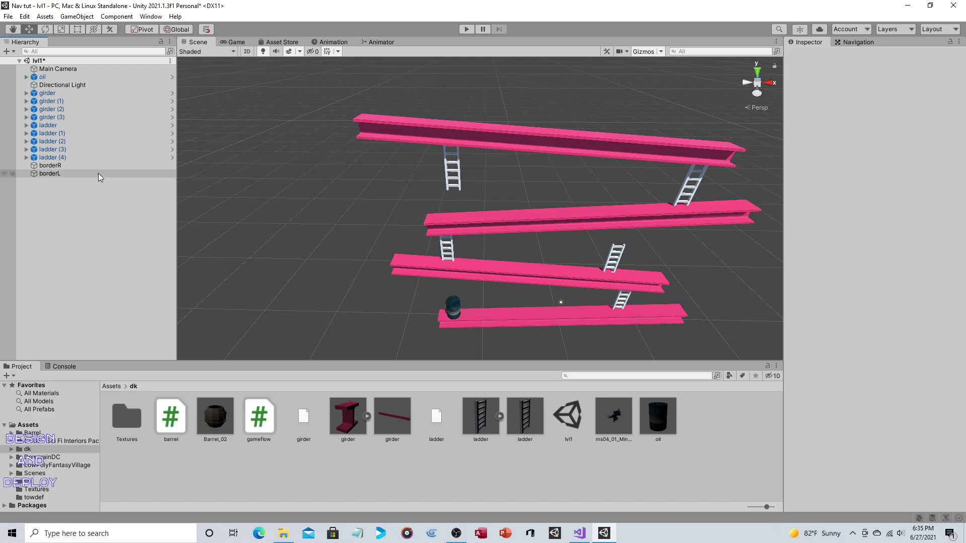
key("Up")
left_click(99, 174)
Drag borderL left along X to -20.54, just past the girders' left ends.
left_click_drag(762, 253, 448, 252)
middle_click_drag(548, 259, 593, 313)
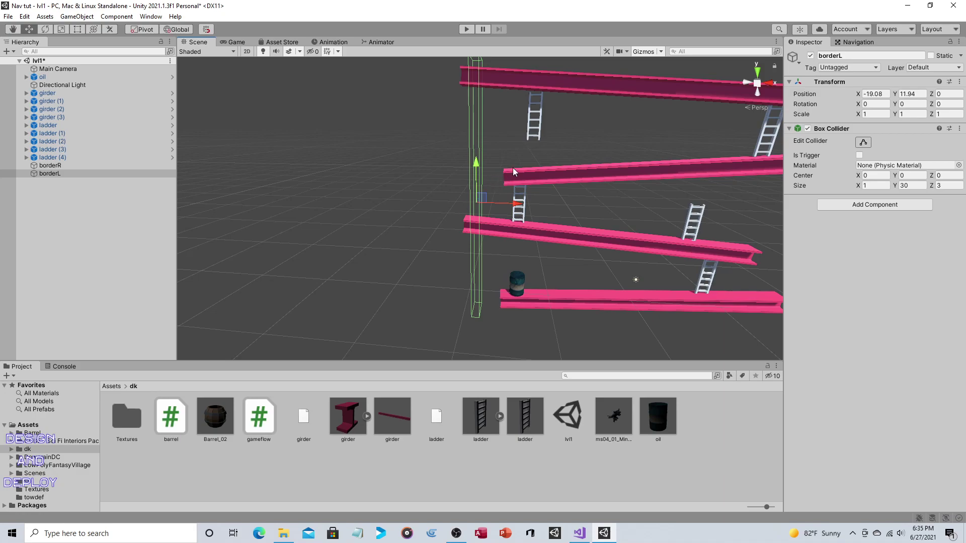
left_click_drag(519, 205, 505, 204)
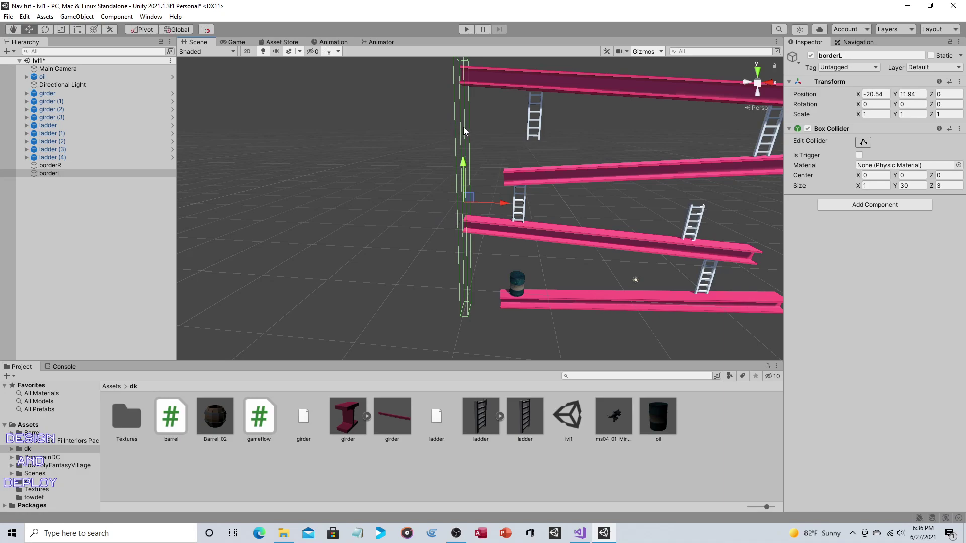
left_click_drag(463, 127, 561, 128, "alt")
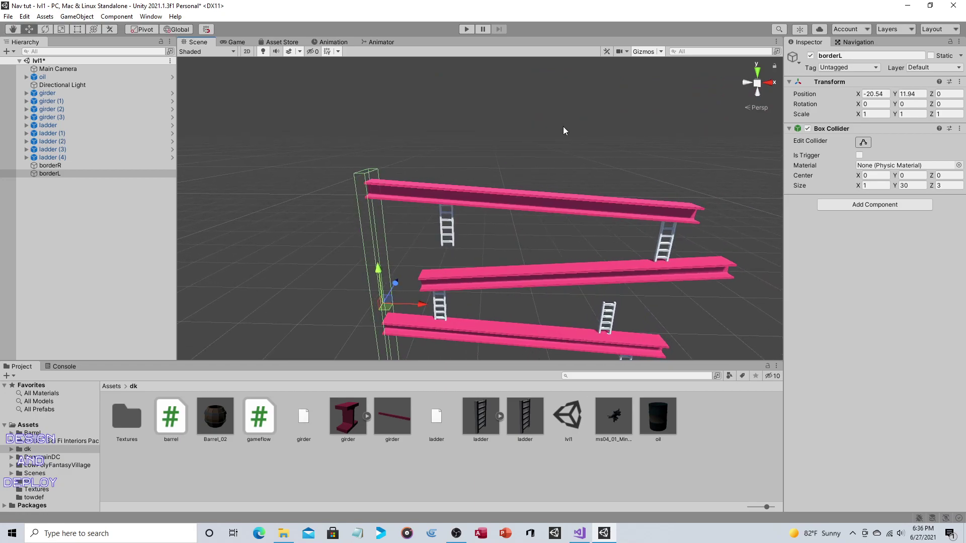
scroll(563, 125, "down", 3)
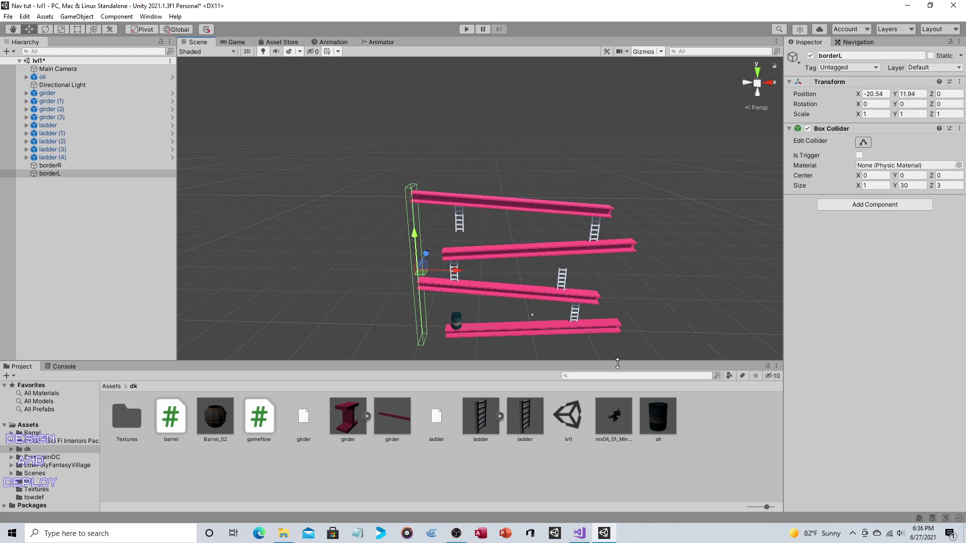
left_click(218, 416)
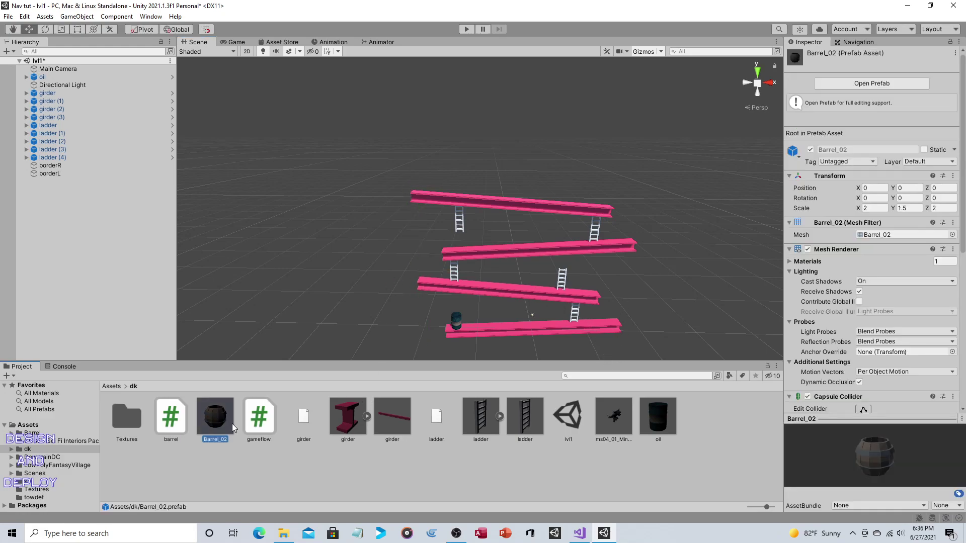
left_click(578, 523)
scroll(538, 309, "up", 3)
left_click(366, 227)
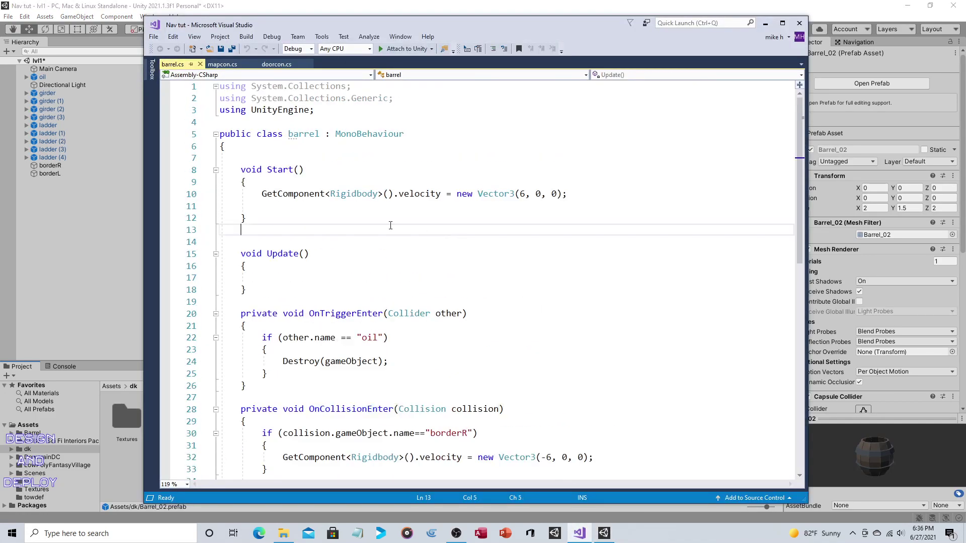
left_click_drag(239, 169, 260, 226)
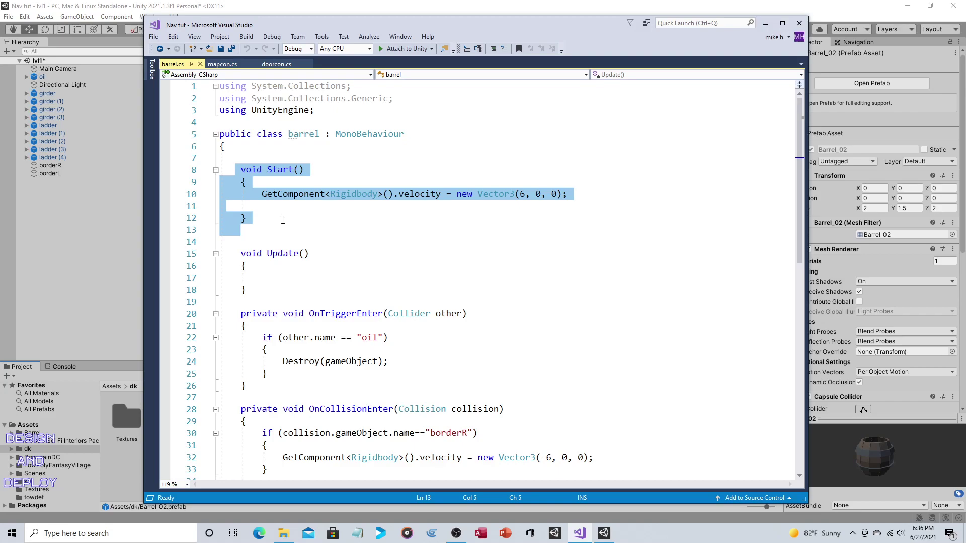
left_click(282, 220)
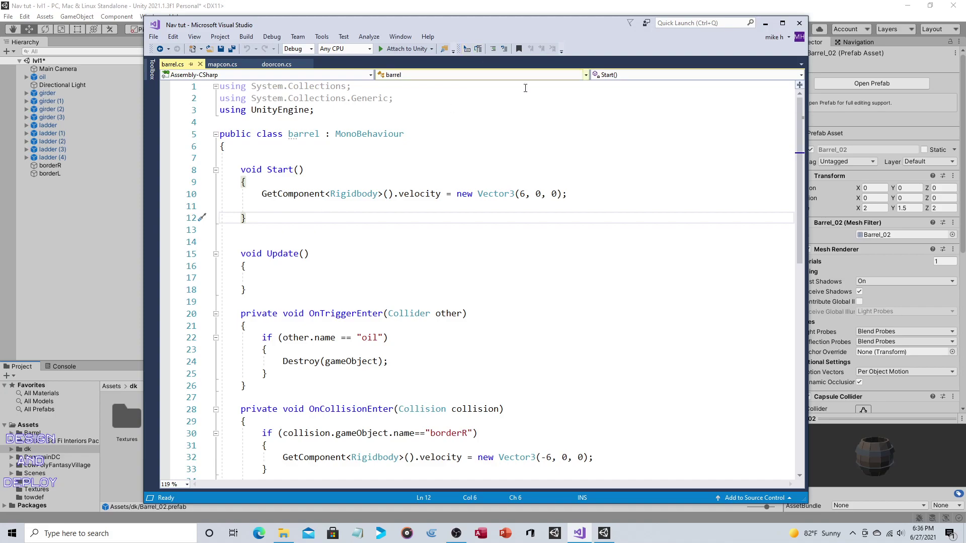
double_click(522, 194)
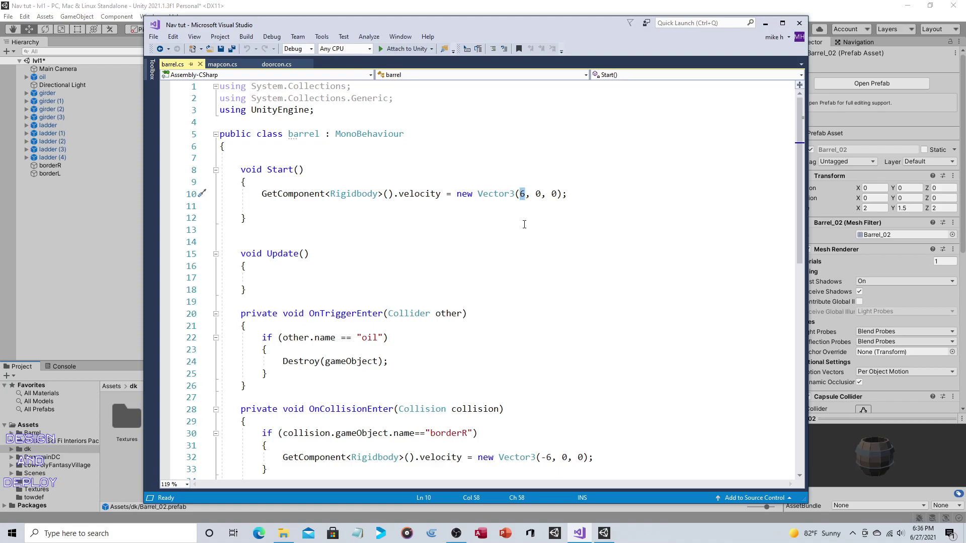
left_click(485, 10)
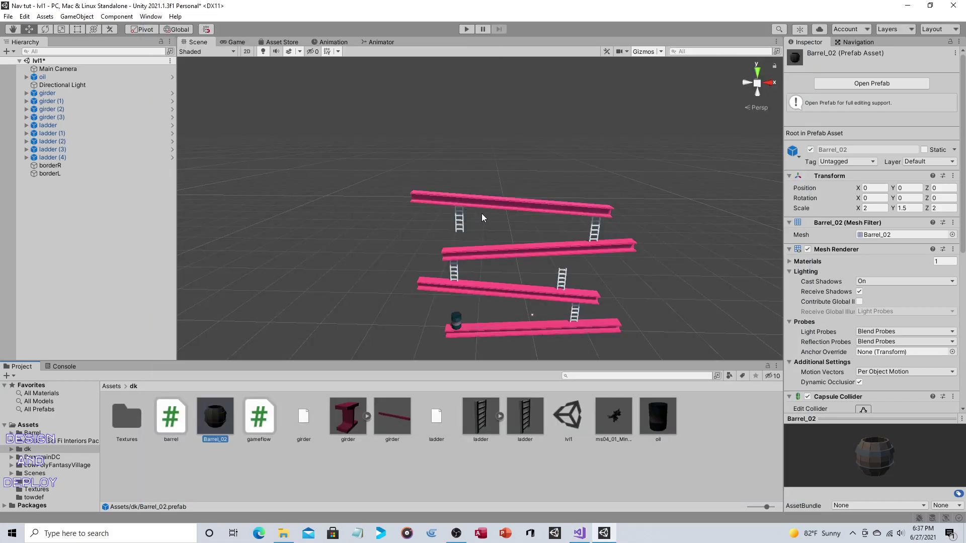
left_click(499, 327)
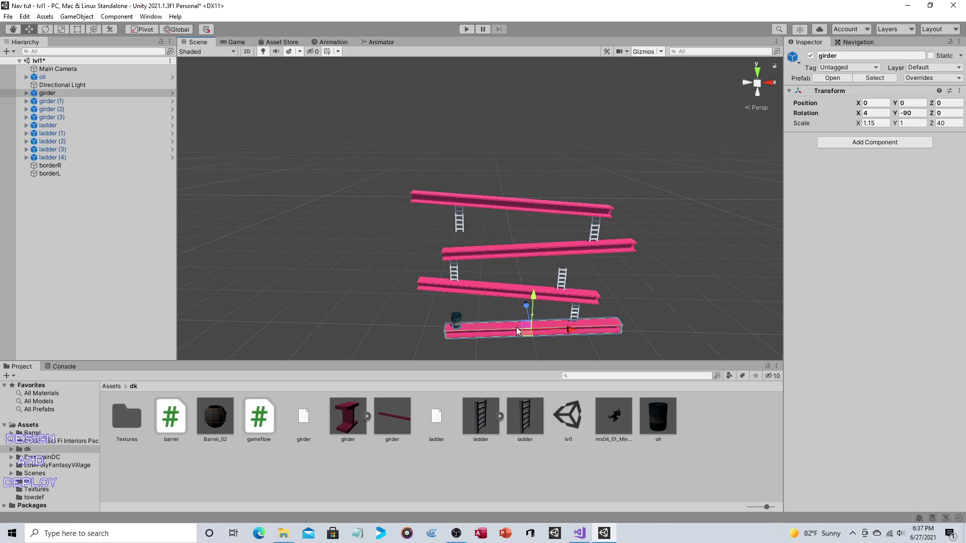
left_click(579, 533)
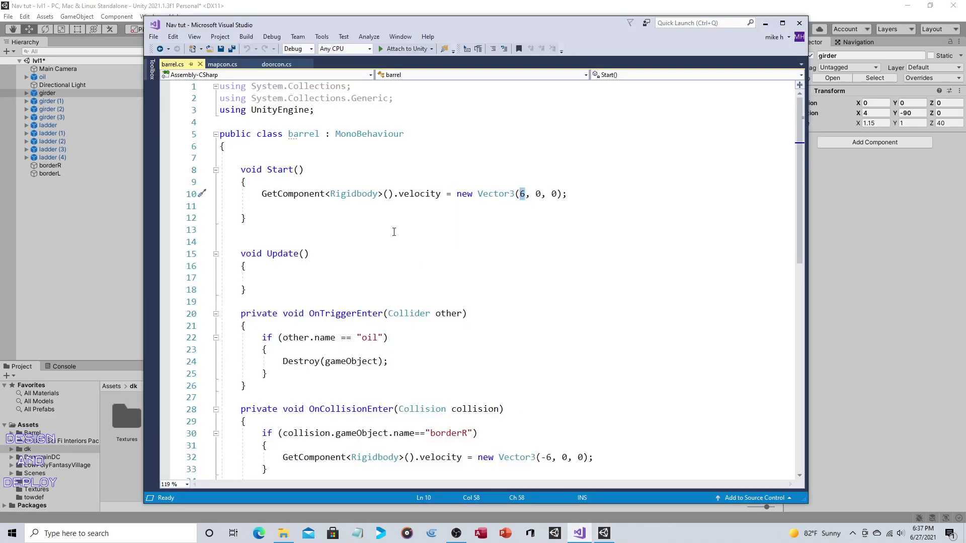
left_click(380, 216)
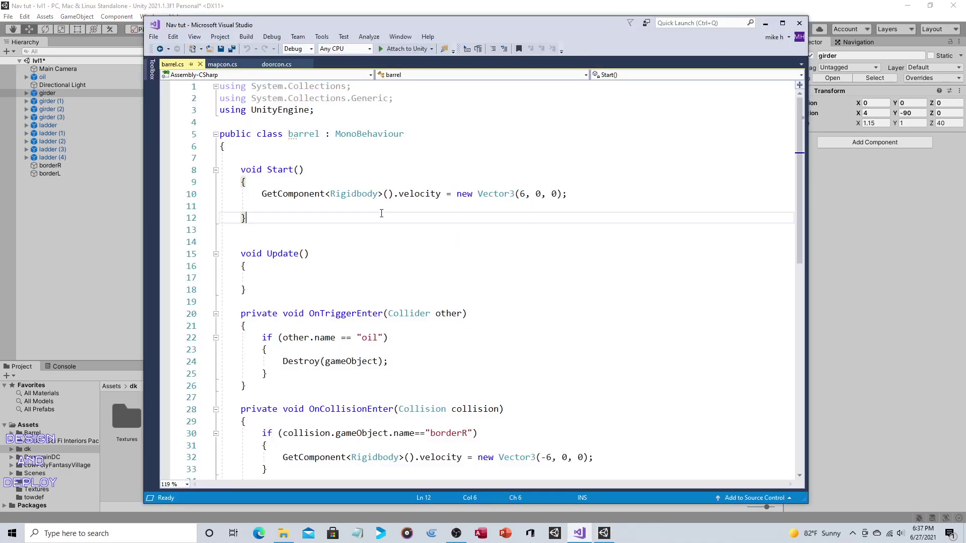
left_click(574, 195)
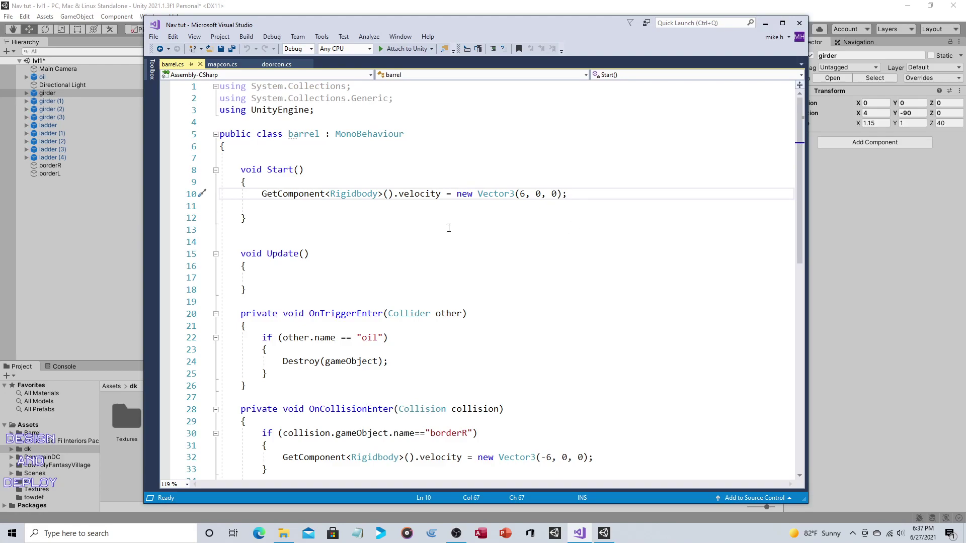
left_click(536, 194)
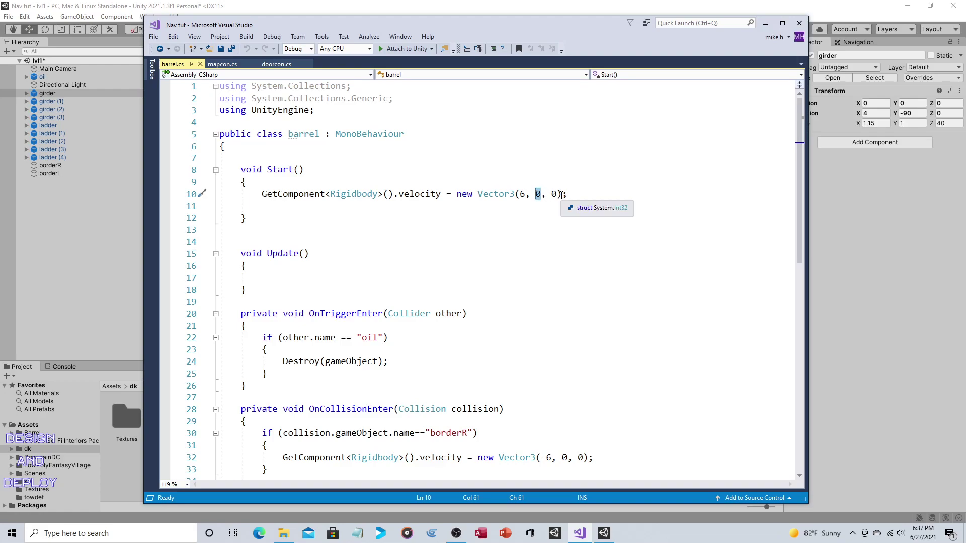
left_click(558, 194)
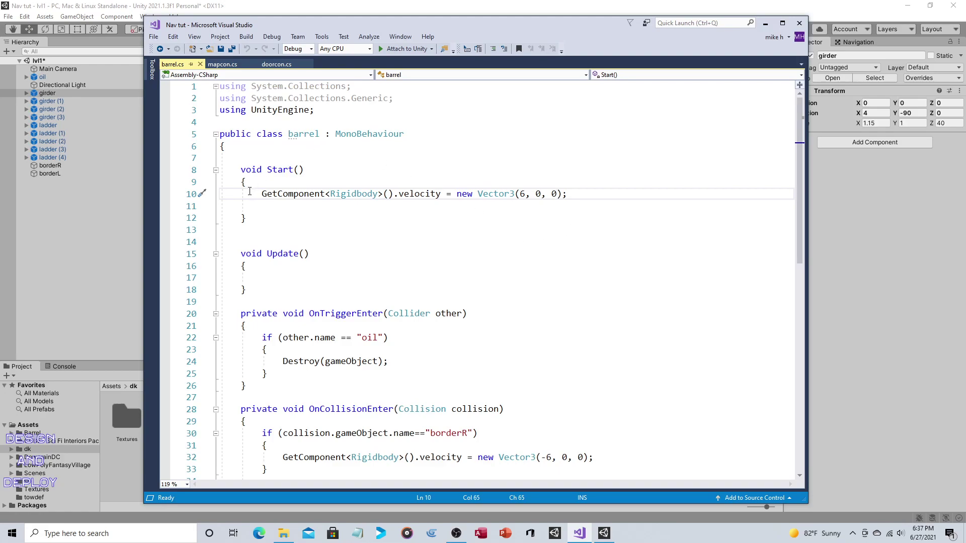
left_click_drag(250, 192, 568, 194)
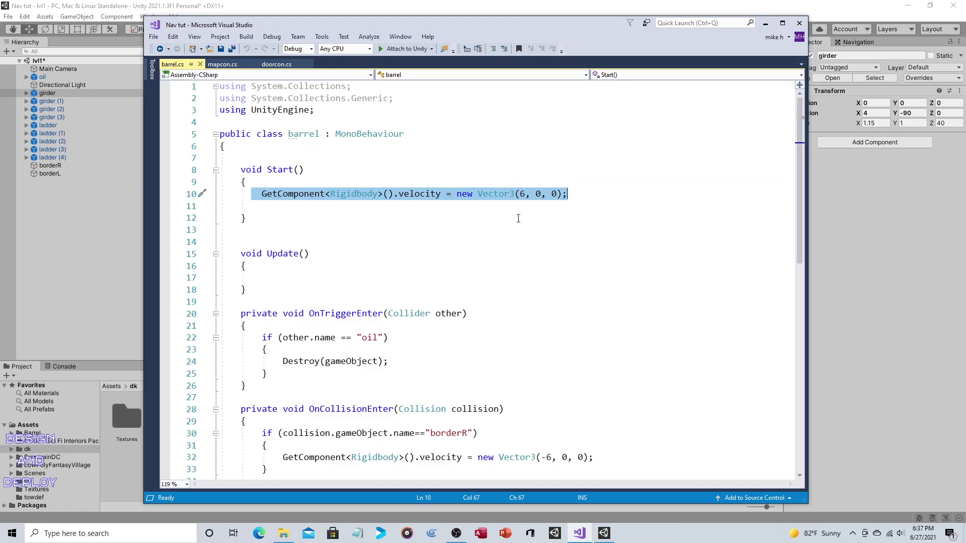
left_click(305, 220)
scroll(305, 218, "down", 3)
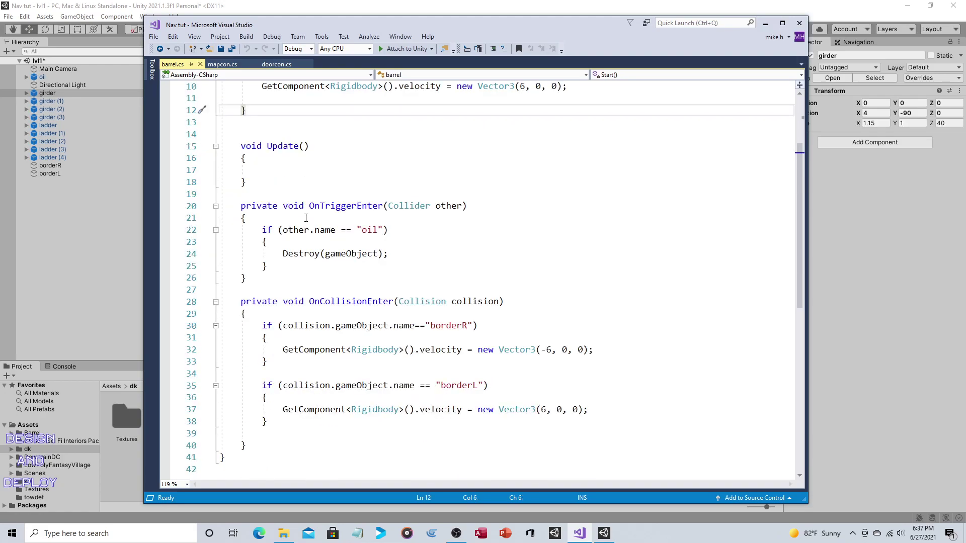
left_click(347, 171)
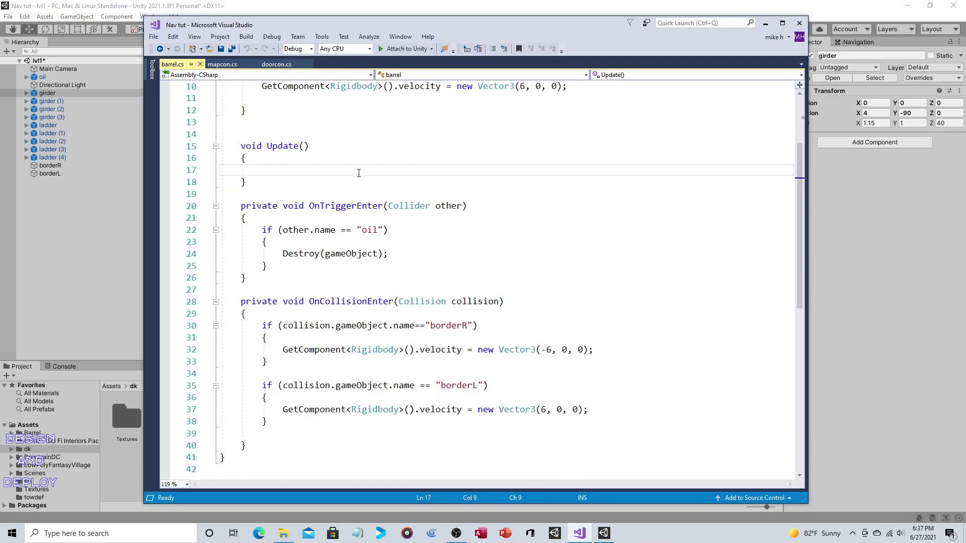
scroll(359, 173, "down", 1)
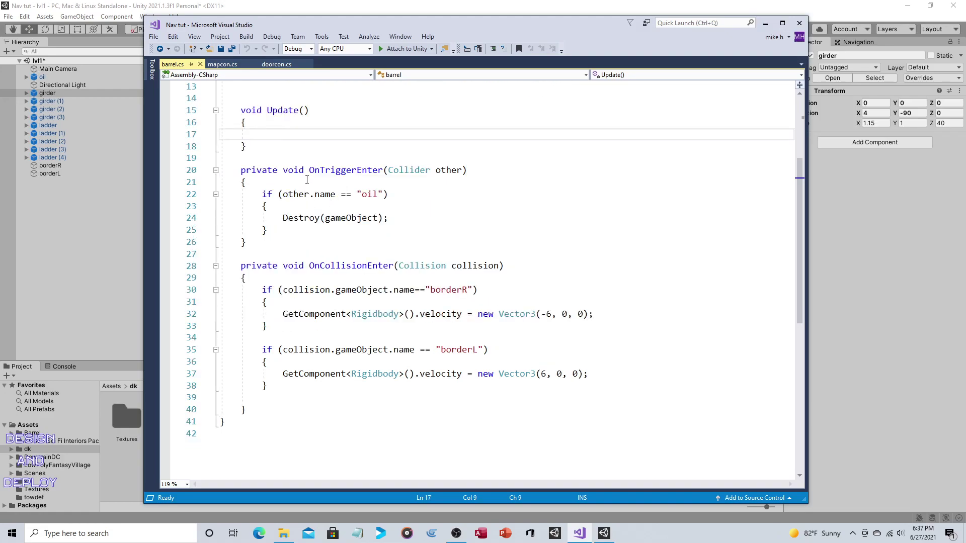
left_click_drag(308, 170, 383, 171)
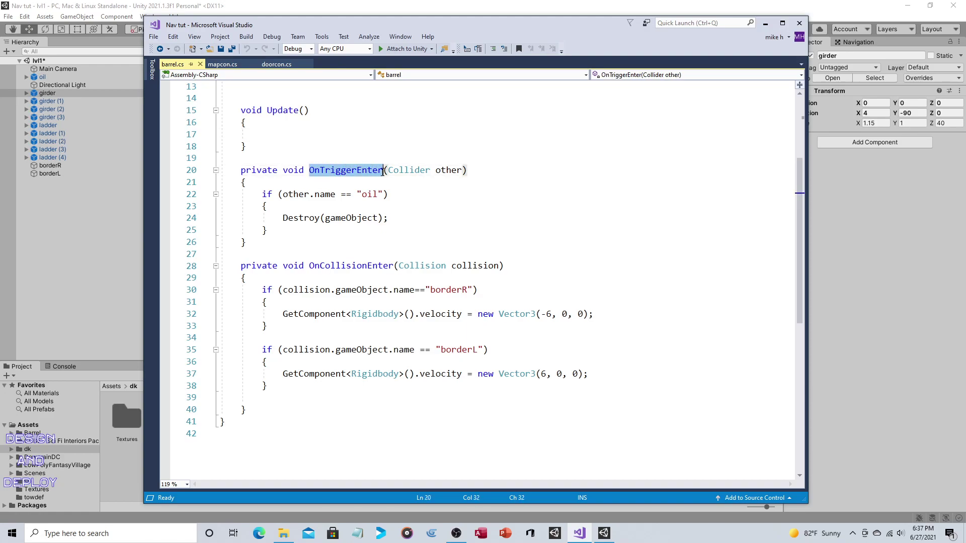
left_click(398, 5)
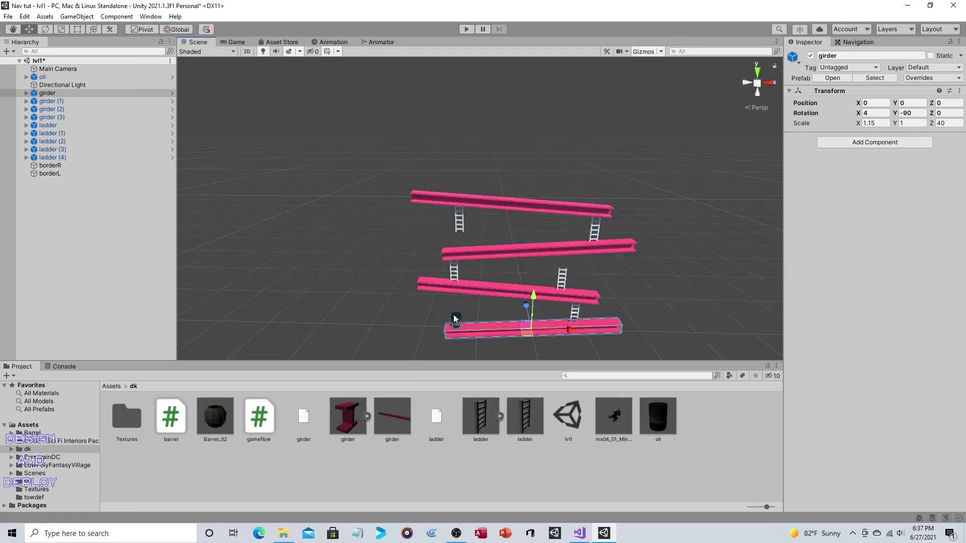
Check the oil drum's trigger collider, then bring barrel.cs back up in Visual Studio.
left_click(454, 318)
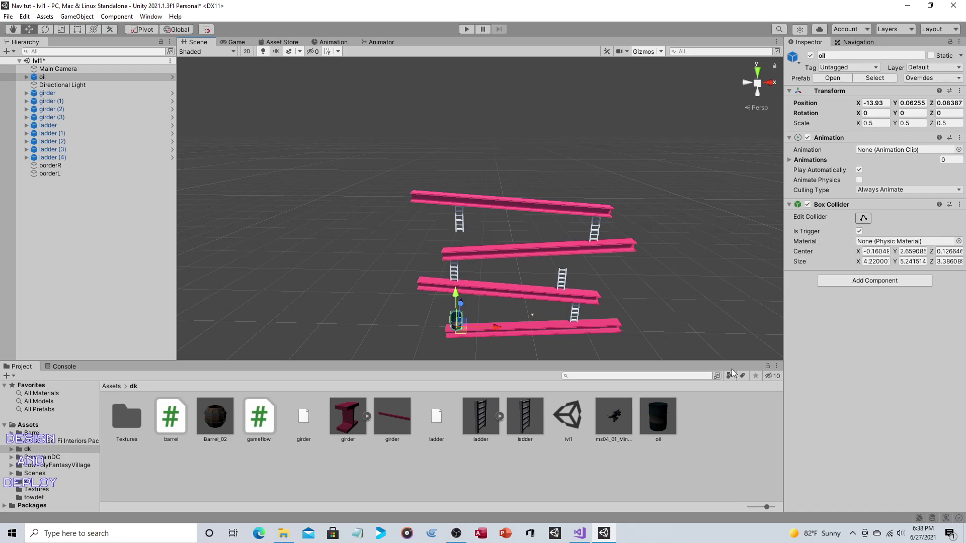
left_click(581, 535)
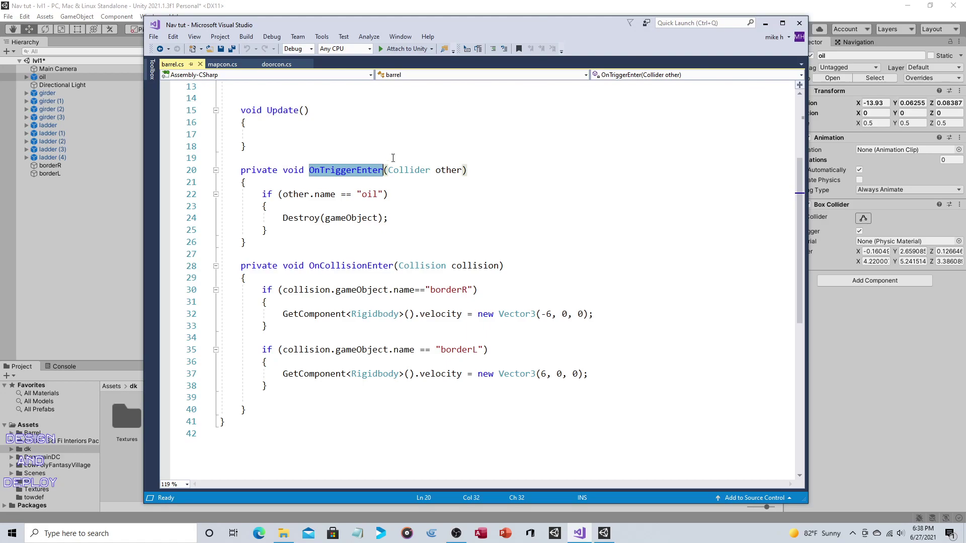
key("Down")
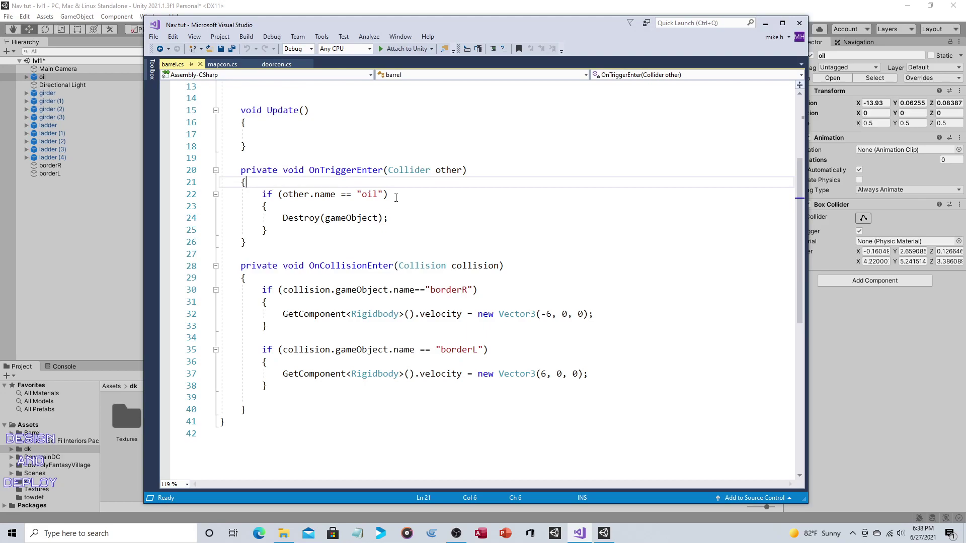
left_click(430, 4)
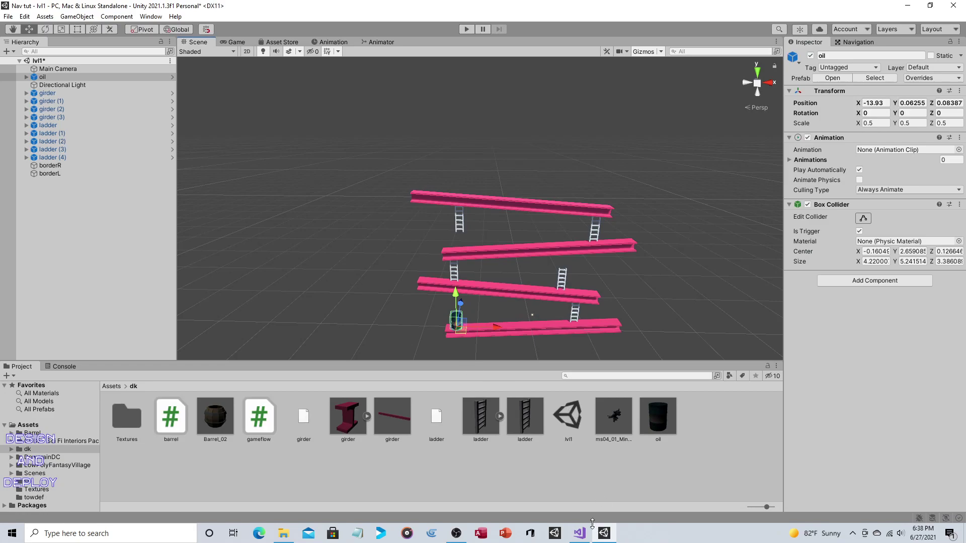
left_click(579, 533)
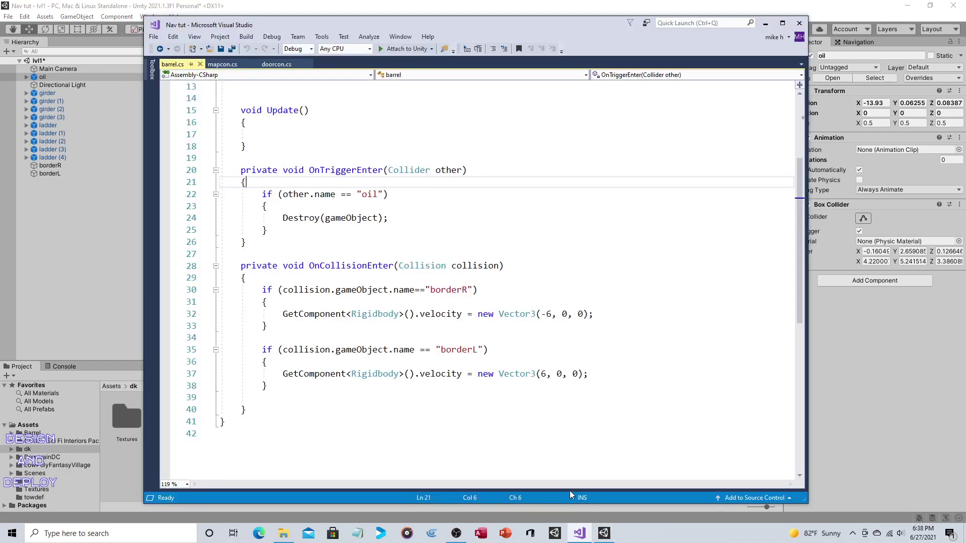
scroll(329, 243, "down", 2)
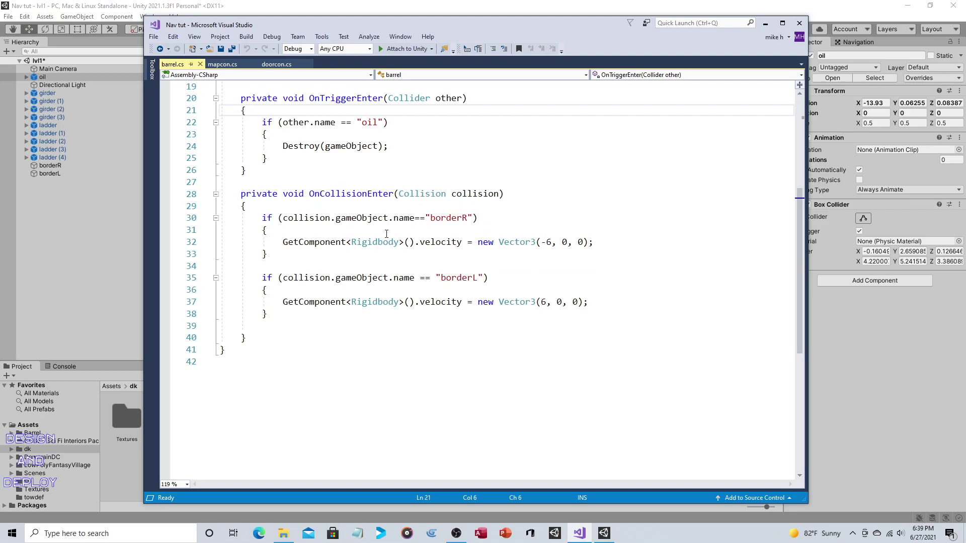
Highlight the borderR name check on line 30, then return to the Unity editor.
left_click(474, 217)
left_click_drag(474, 217, 282, 219)
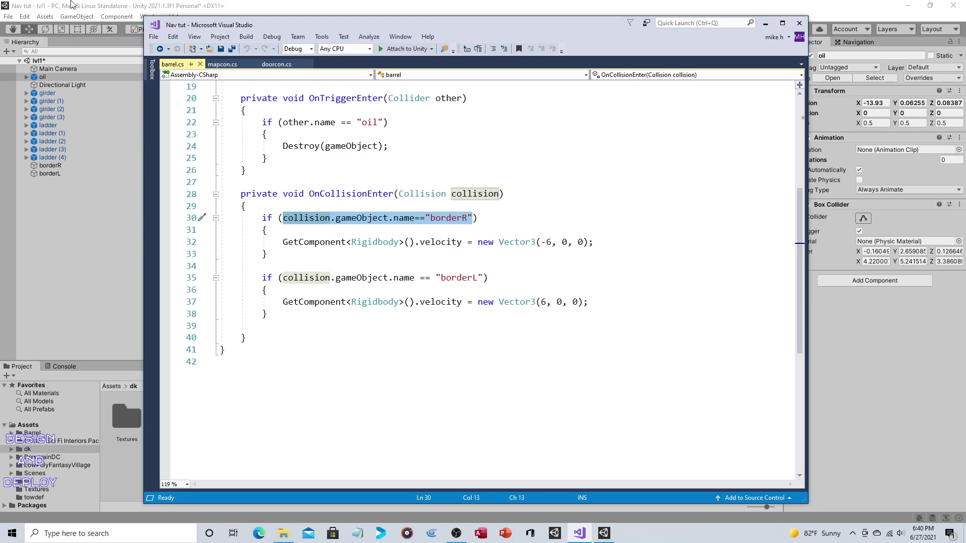
key("alt+Tab")
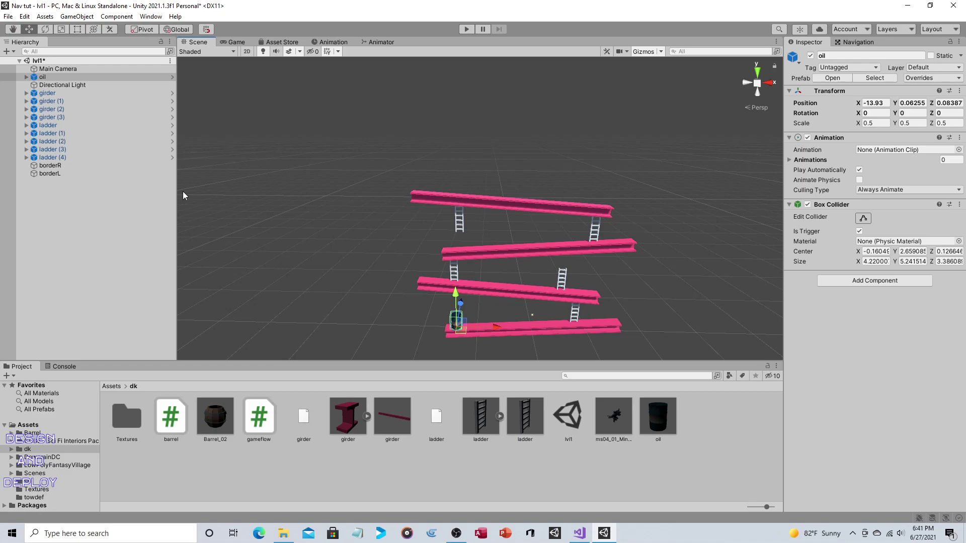
Drop a Barrel_02 instance onto the left end of the top girder.
left_click(78, 174)
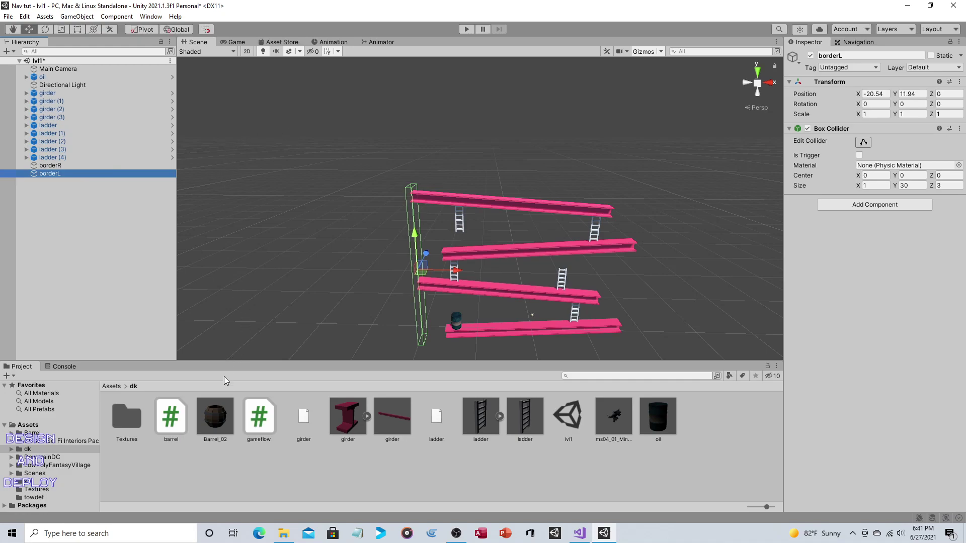
left_click(220, 415)
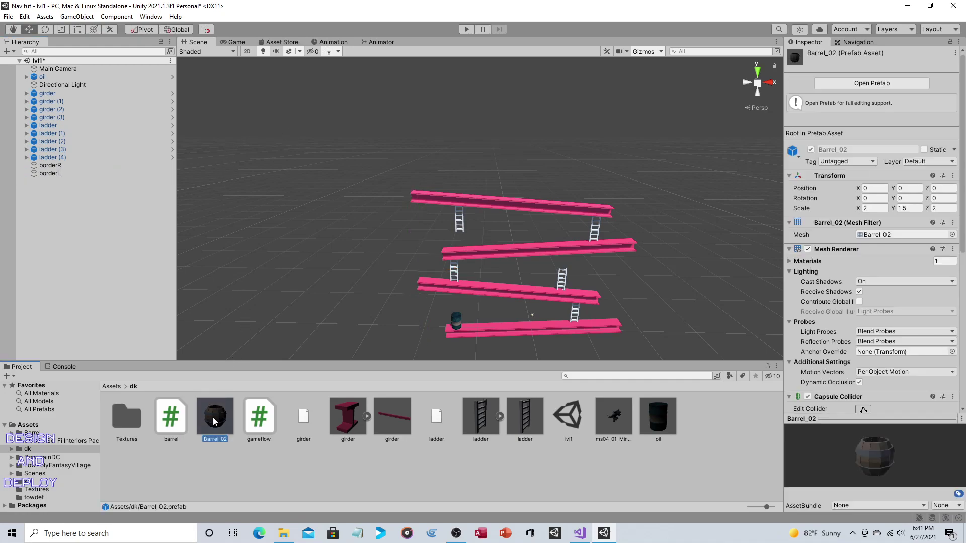
left_click_drag(214, 420, 490, 194)
middle_click_drag(490, 195, 425, 241)
scroll(428, 242, "down", 5)
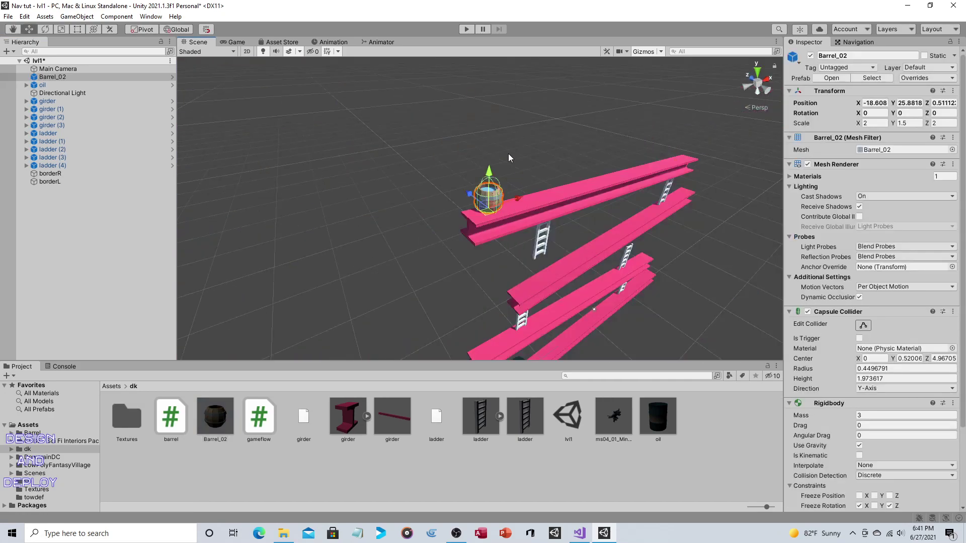
left_click_drag(492, 177, 493, 172)
Rotate the barrel to 90 on X so it lies on its side.
left_click(43, 30)
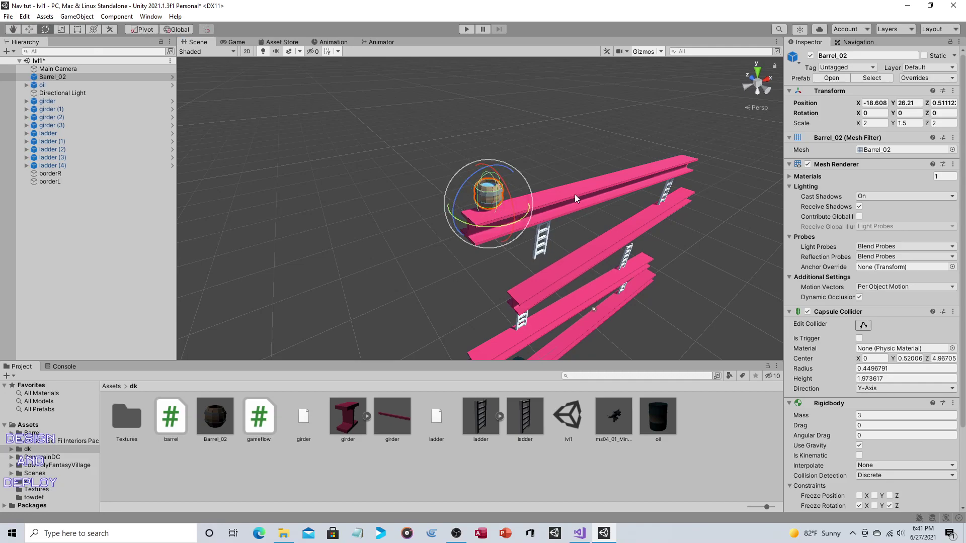
left_click_drag(510, 203, 436, 95)
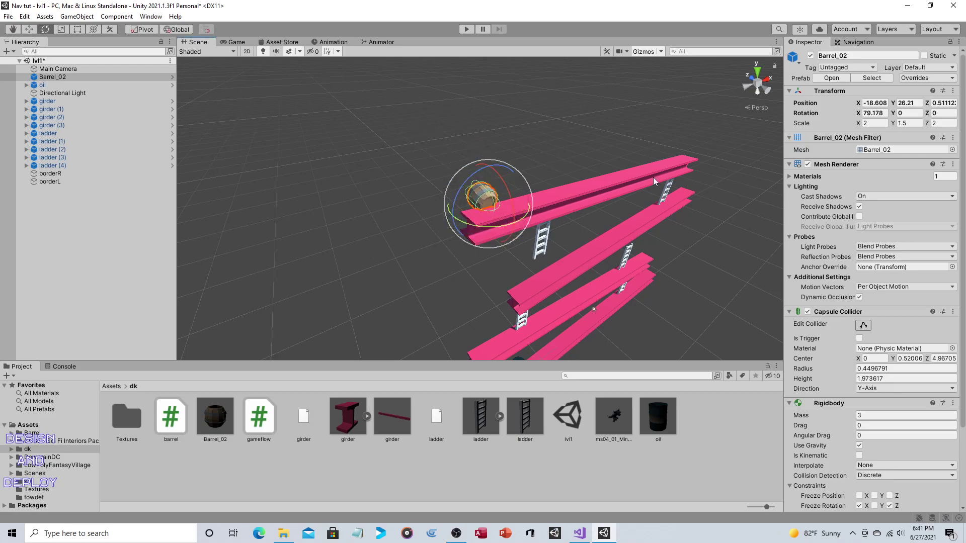
left_click(874, 112)
type("90")
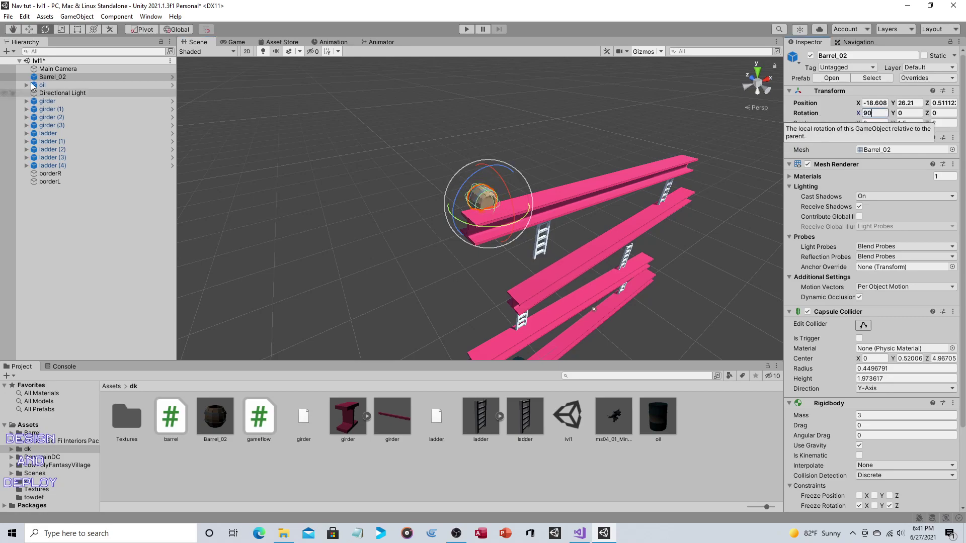
Raise the barrel onto the top girder at -18.608, 27.05, -1.02.
left_click(29, 30)
left_click_drag(489, 172, 481, 195)
scroll(623, 134, "down", 5)
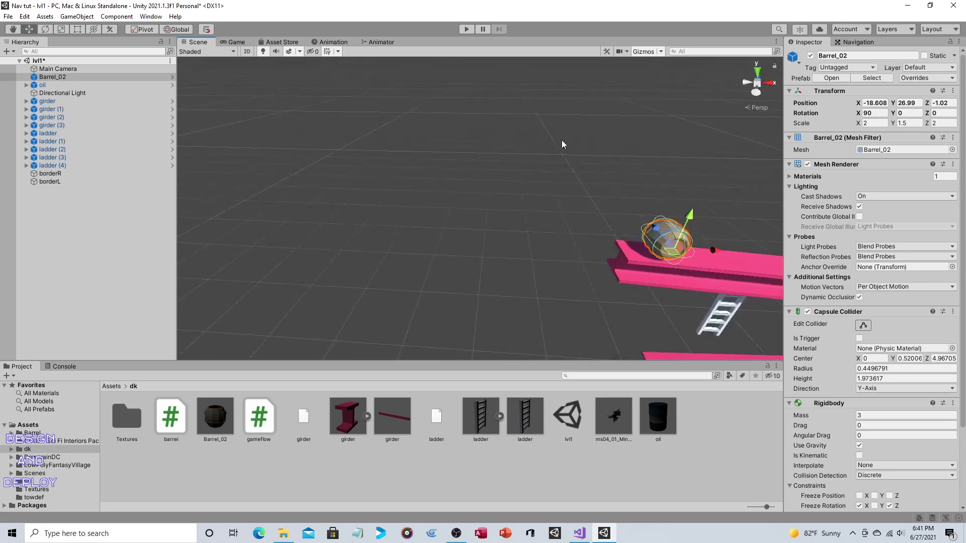
right_click_drag(562, 140, 554, 136)
middle_click_drag(553, 136, 544, 131)
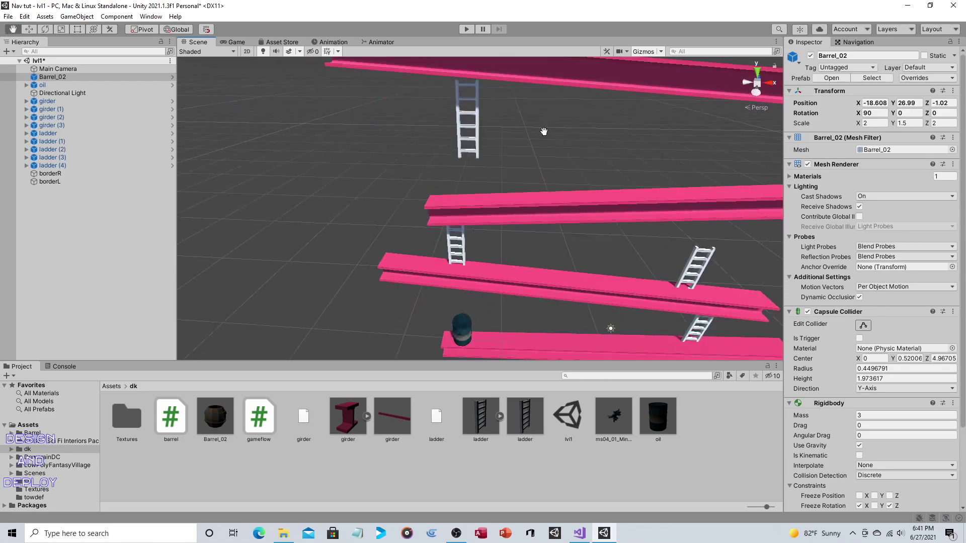
right_click_drag(544, 131, 442, 133)
scroll(443, 134, "up", 1)
middle_click_drag(443, 134, 442, 133)
left_click_drag(429, 91, 429, 88)
scroll(557, 122, "down", 5)
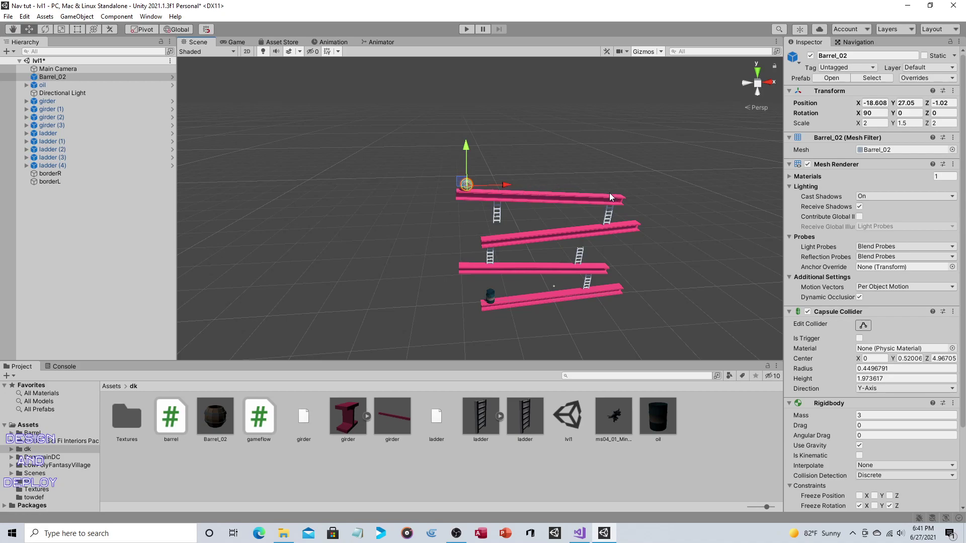
key("Right")
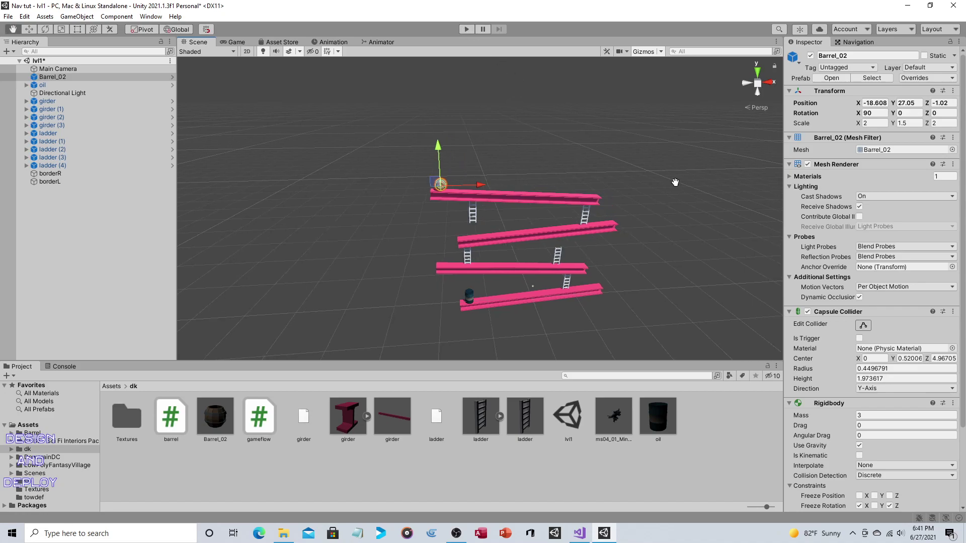
key("Up")
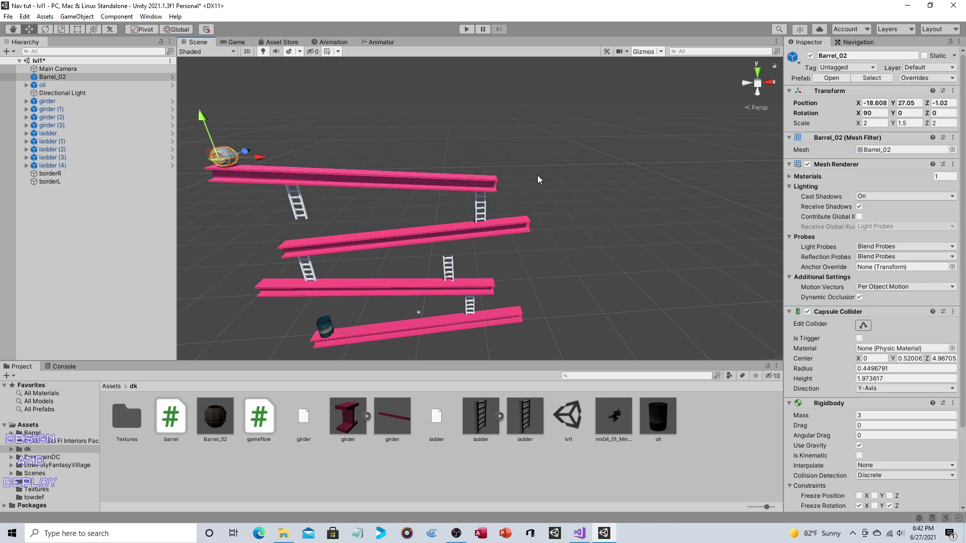
Test-run the level, shift borderR right to X 16.96, and run it again.
left_click(466, 29)
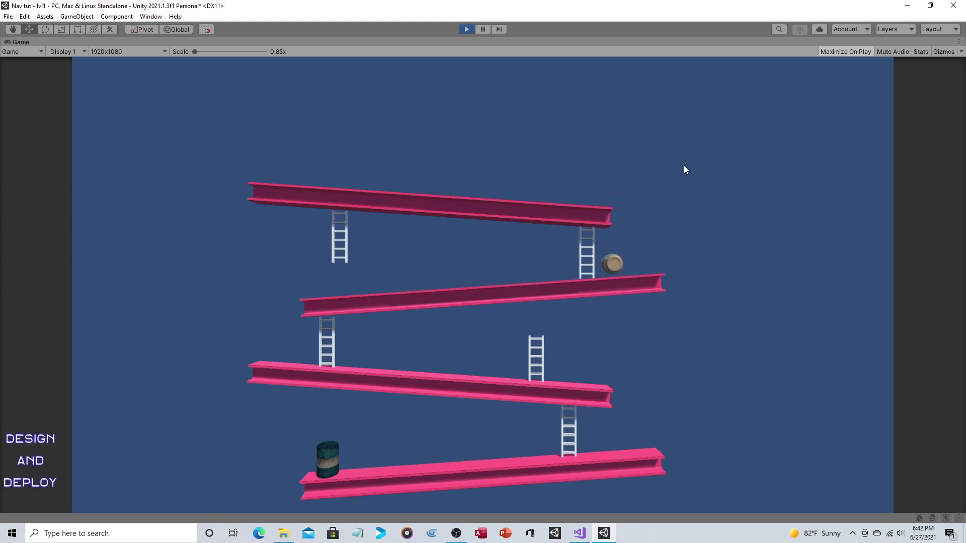
left_click(466, 29)
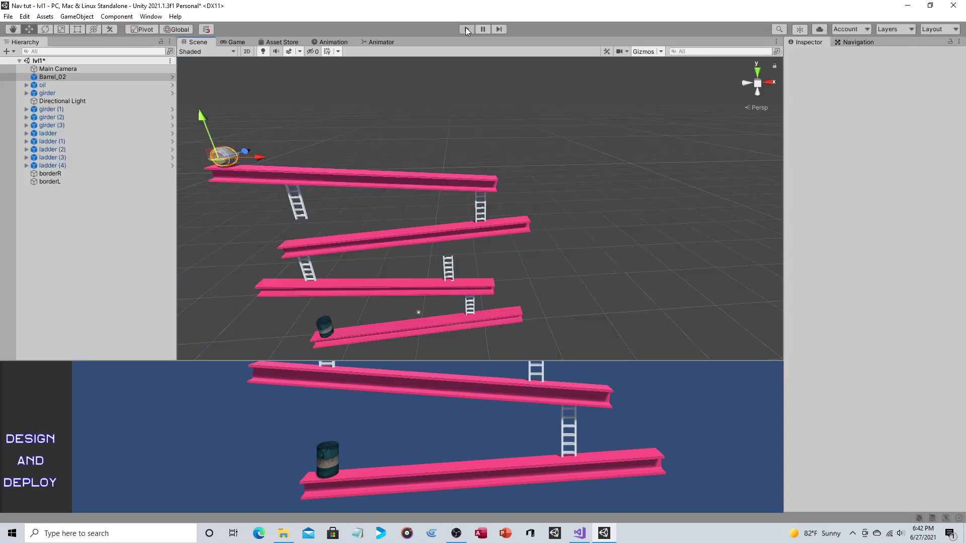
left_click(65, 173)
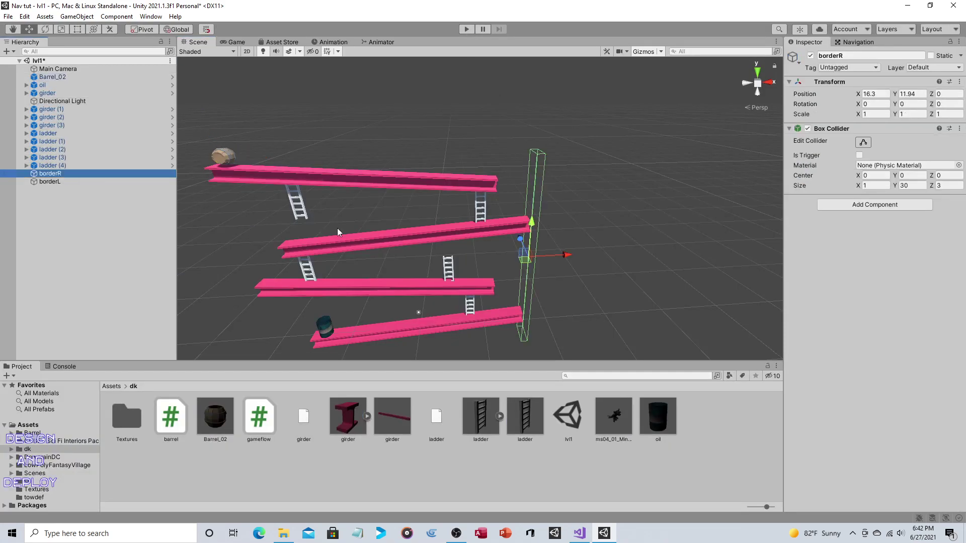
left_click_drag(570, 260, 576, 257)
left_click(466, 29)
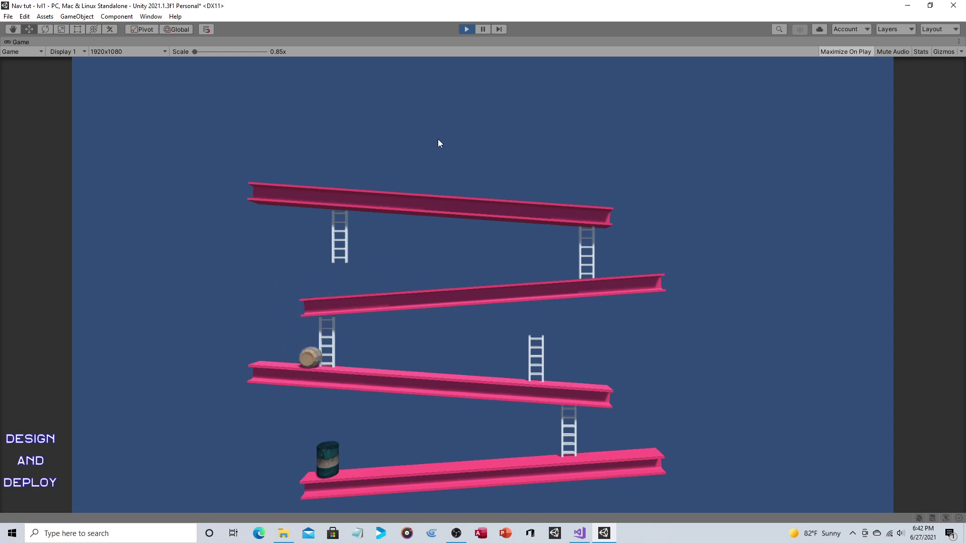
Stop the game, nudge borderL left to X -21.3, and do another test run.
left_click(466, 29)
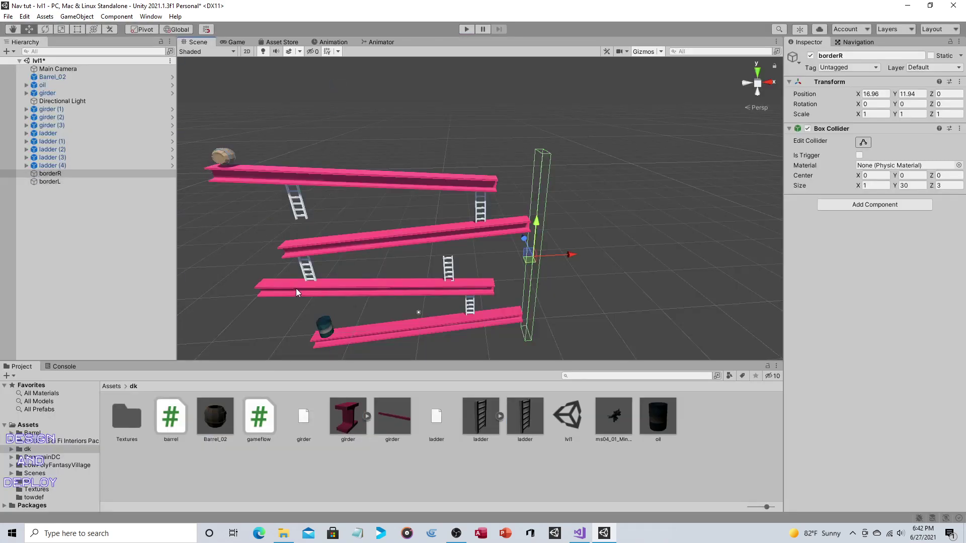
left_click(83, 180)
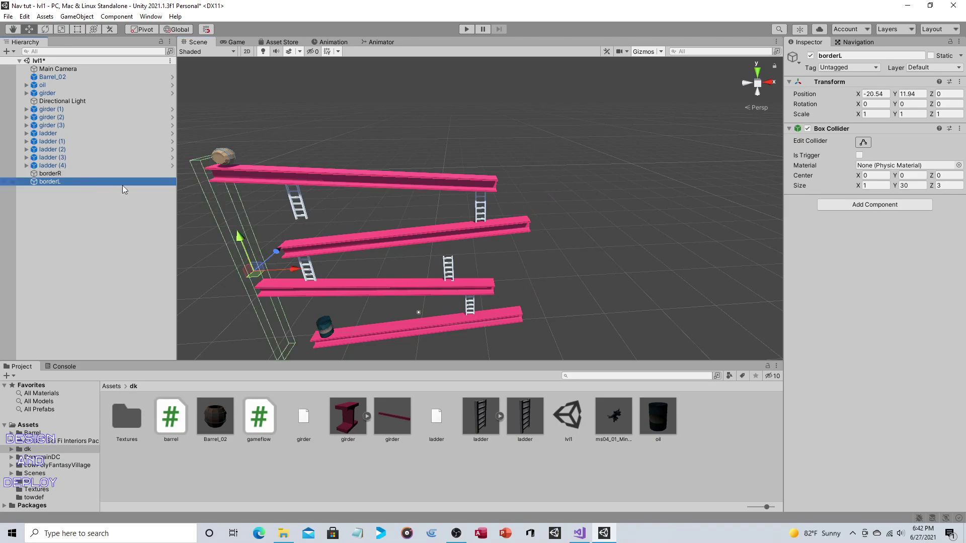
left_click_drag(294, 270, 288, 270)
left_click(463, 31)
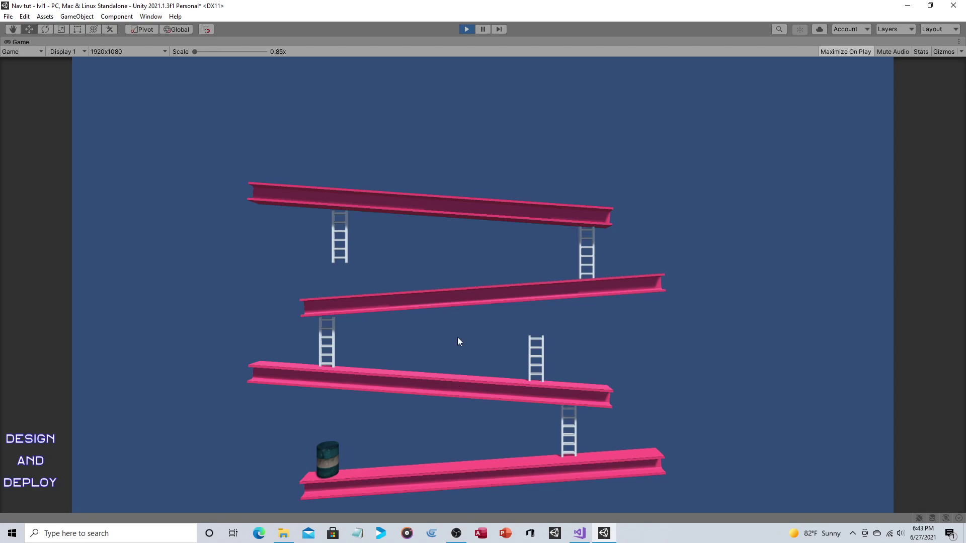
left_click(466, 29)
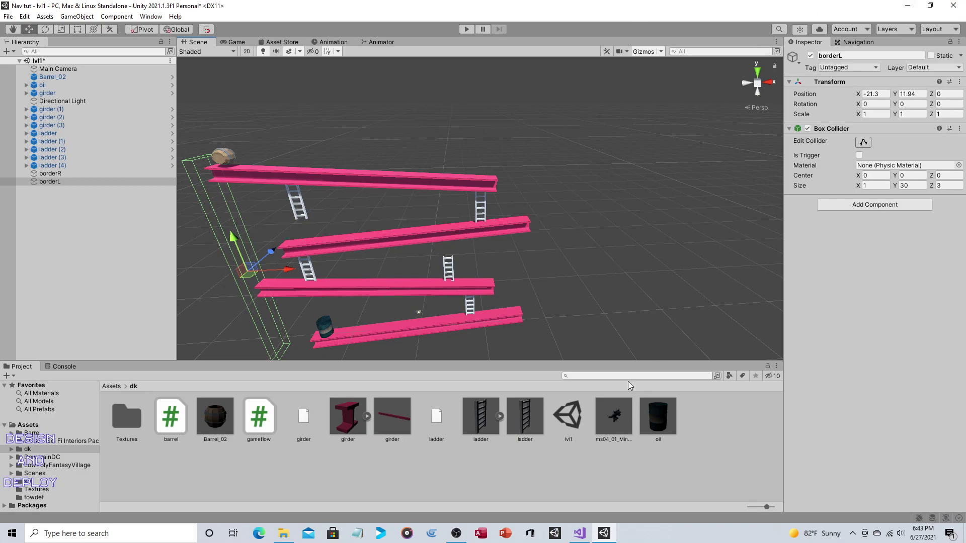
right_click_drag(591, 264, 607, 296)
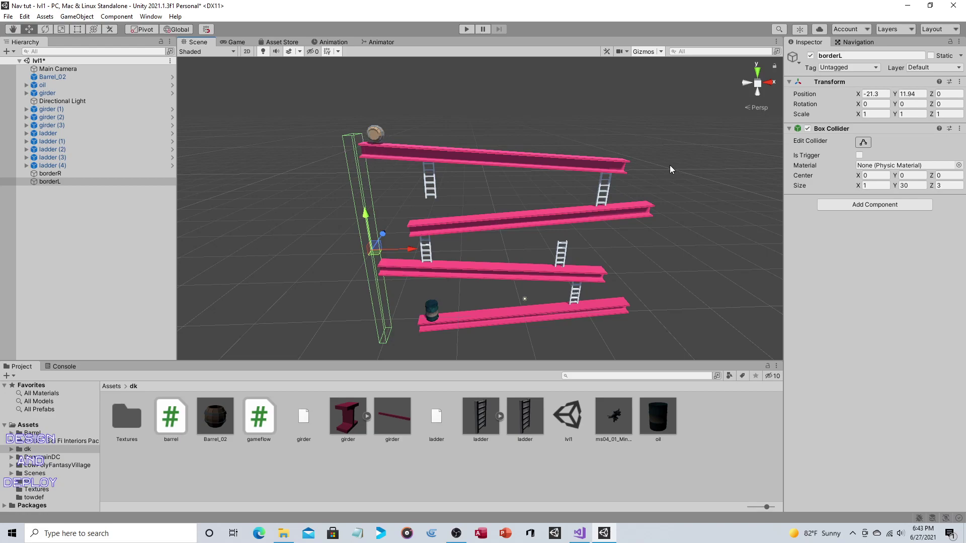
middle_click_drag(670, 169, 699, 191)
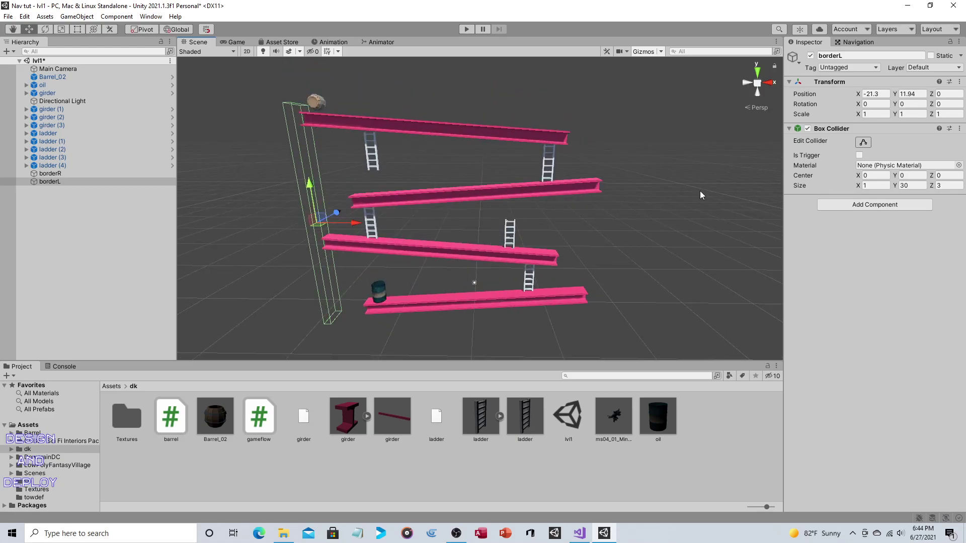